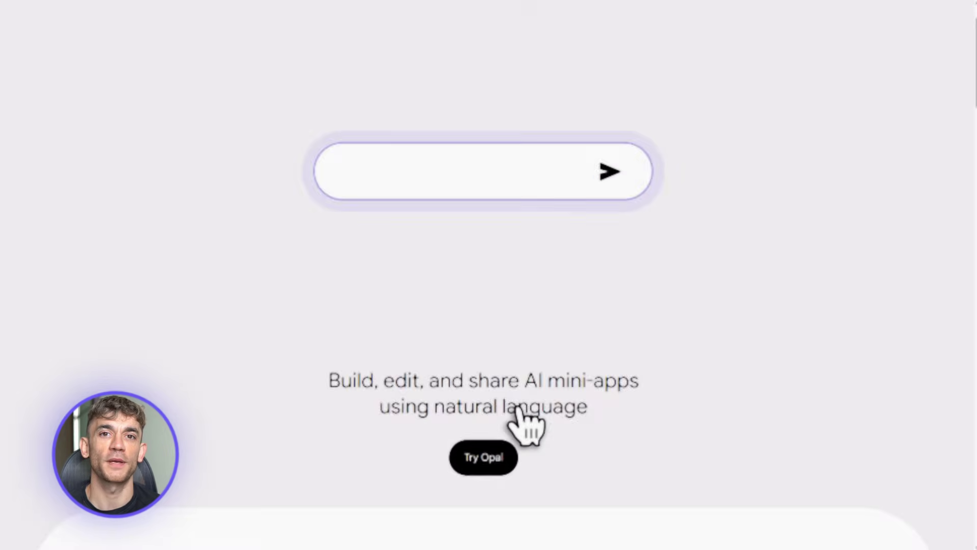
- Scroll through the Opal landing page and start a new blank Untitled Opal app
scroll(525, 426, down, 9)
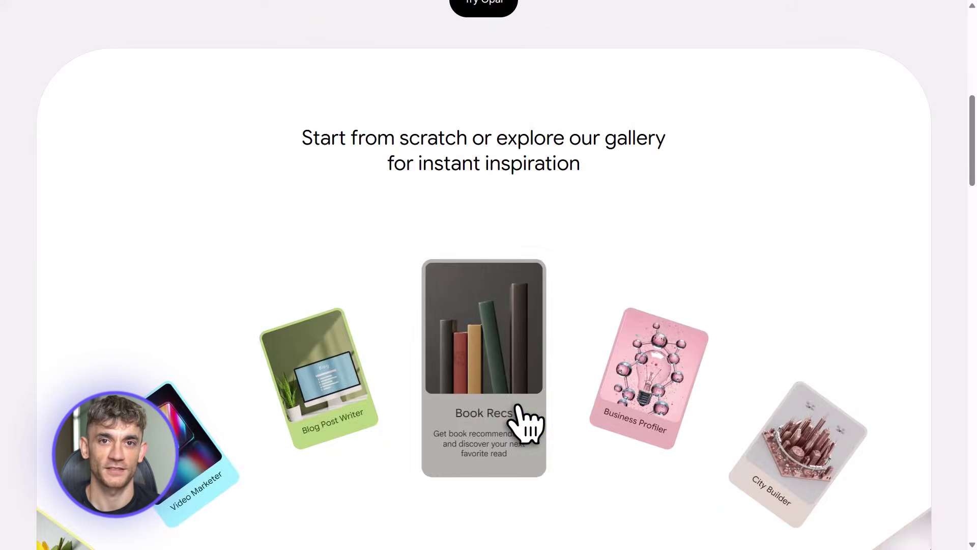
scroll(525, 425, down, 5)
scroll(524, 425, down, 17)
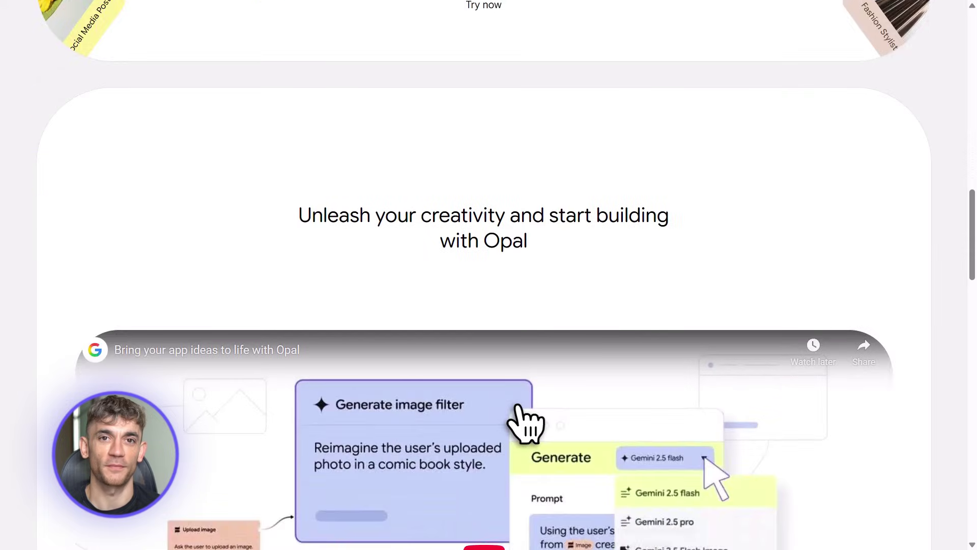
scroll(525, 425, down, 19)
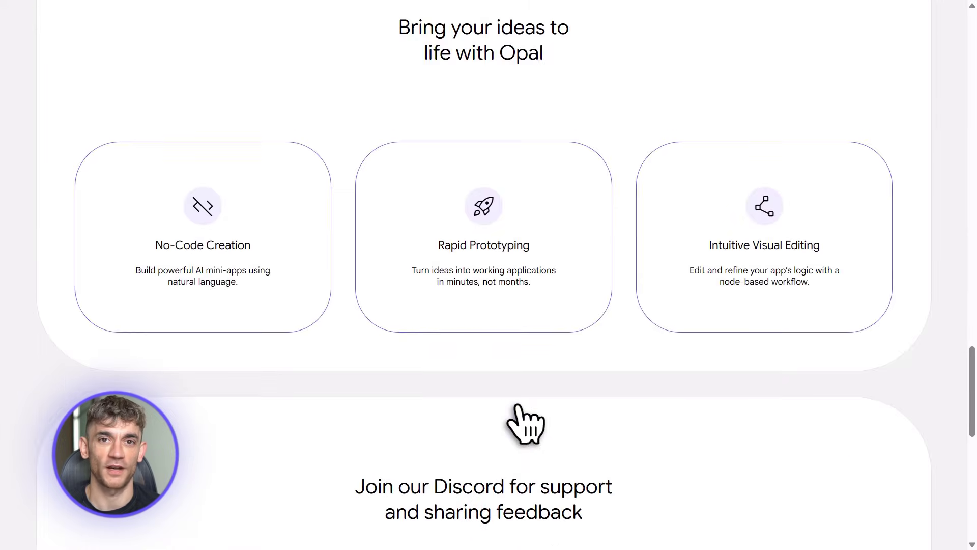
scroll(524, 425, down, 1)
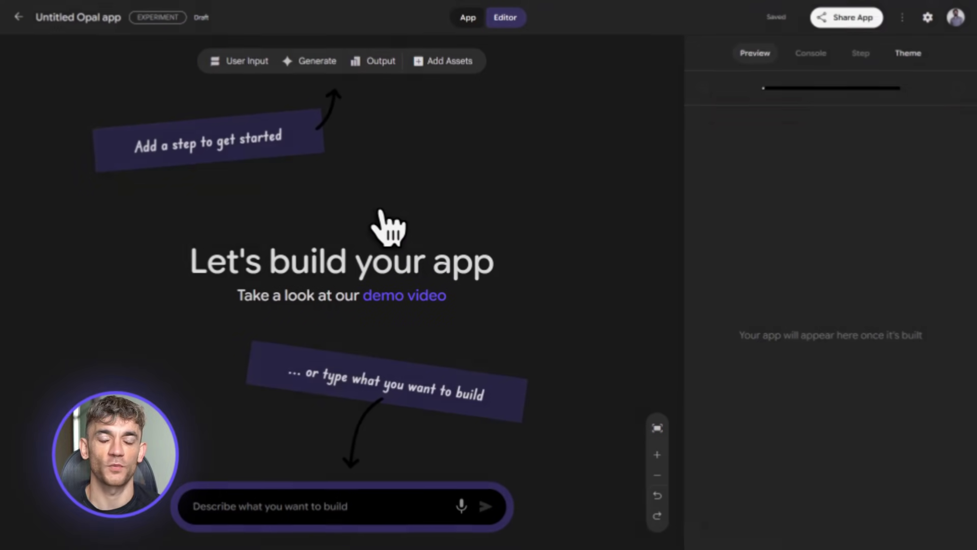
- Paste the newsletter app description and submit it to generate the AI Boardroom Brief app
click(224, 505)
key(ctrl+v)
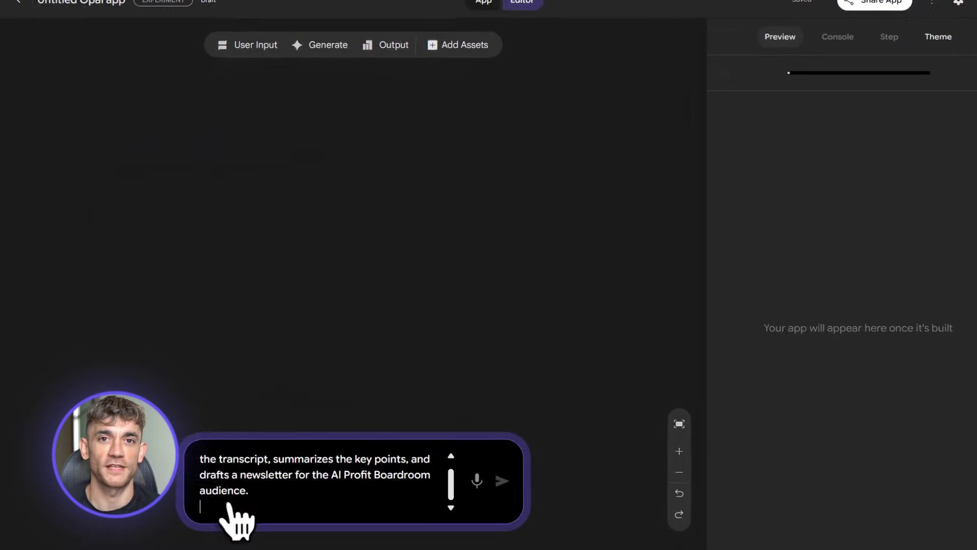
click(485, 506)
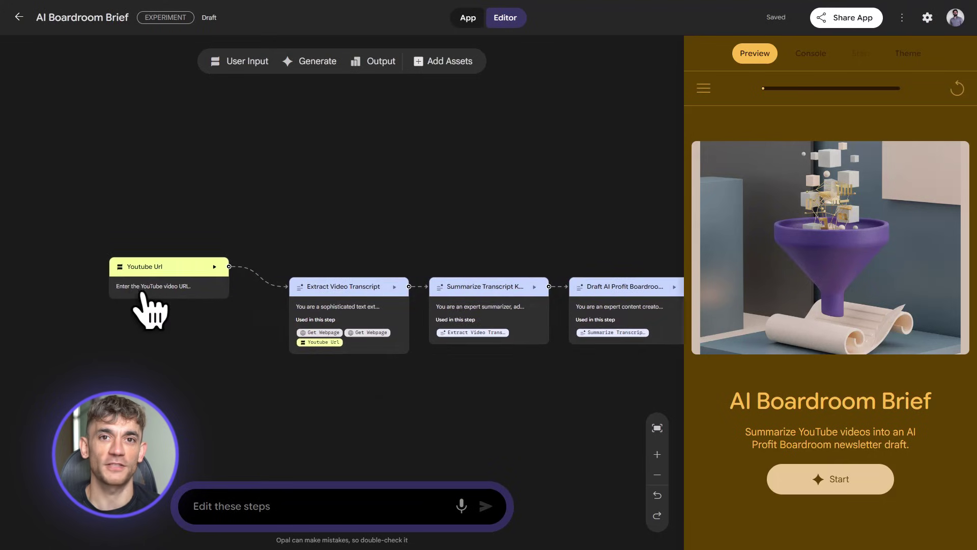
- Inspect the AI Boardroom Brief node graph, then switch to the App view
scroll(143, 294, up, 5)
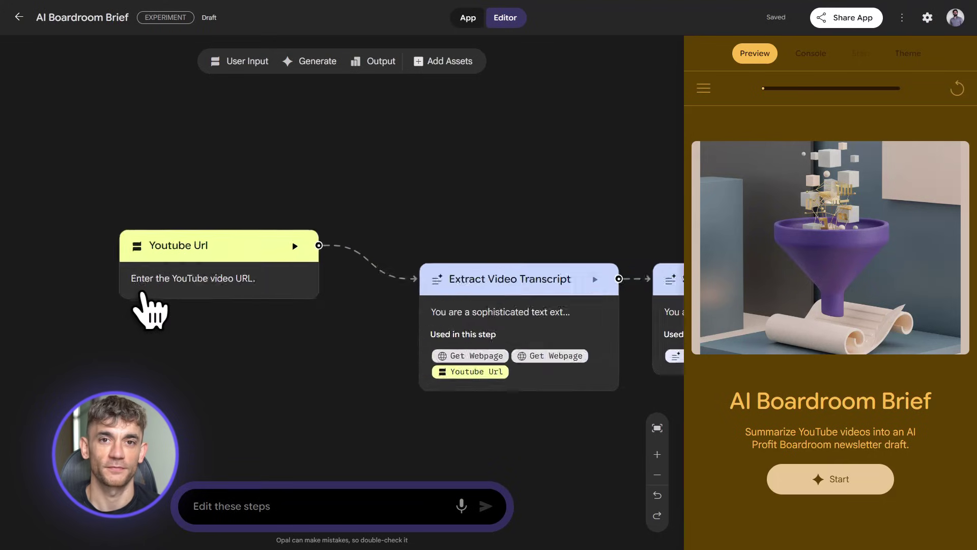
scroll(143, 295, down, 1)
scroll(143, 294, right, 5)
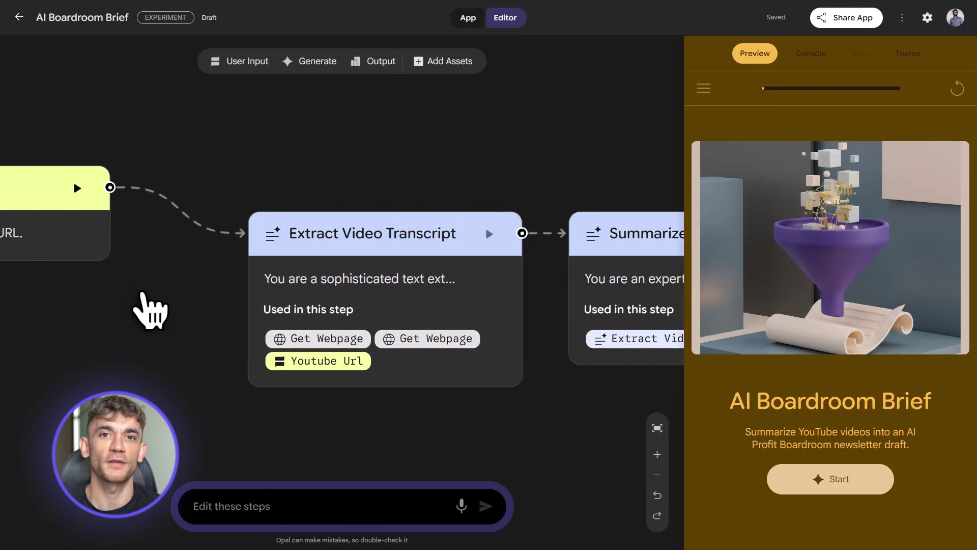
scroll(143, 294, right, 10)
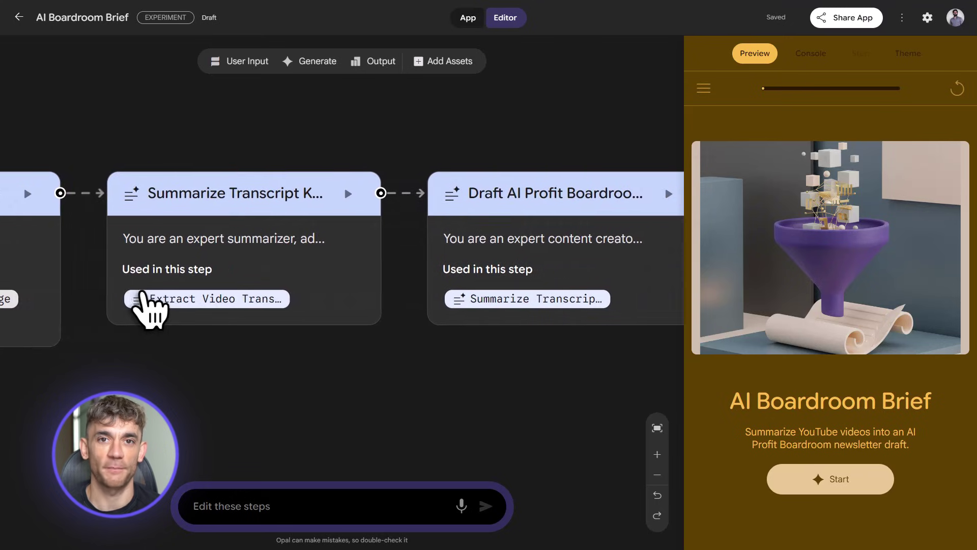
scroll(143, 295, right, 2)
scroll(143, 294, up, 1)
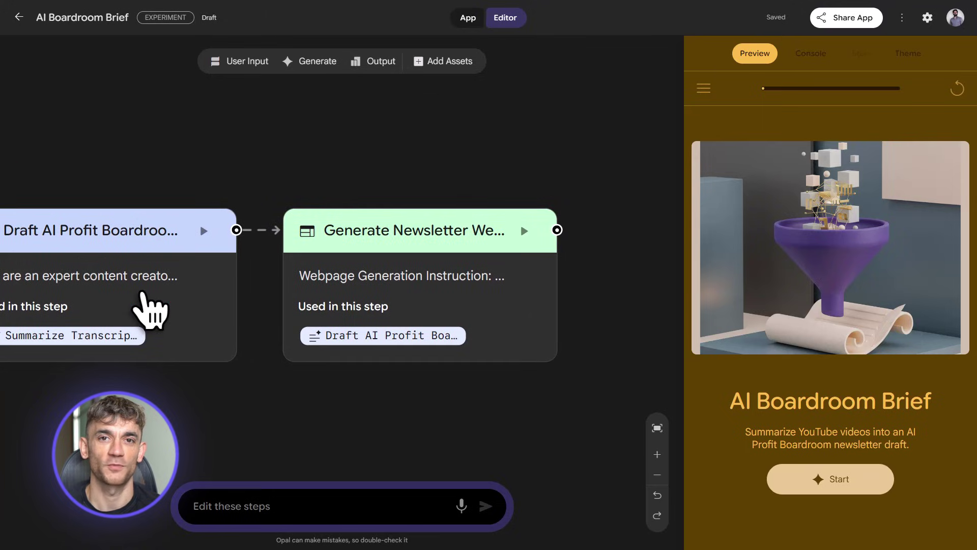
scroll(143, 295, down, 2)
scroll(143, 295, left, 6)
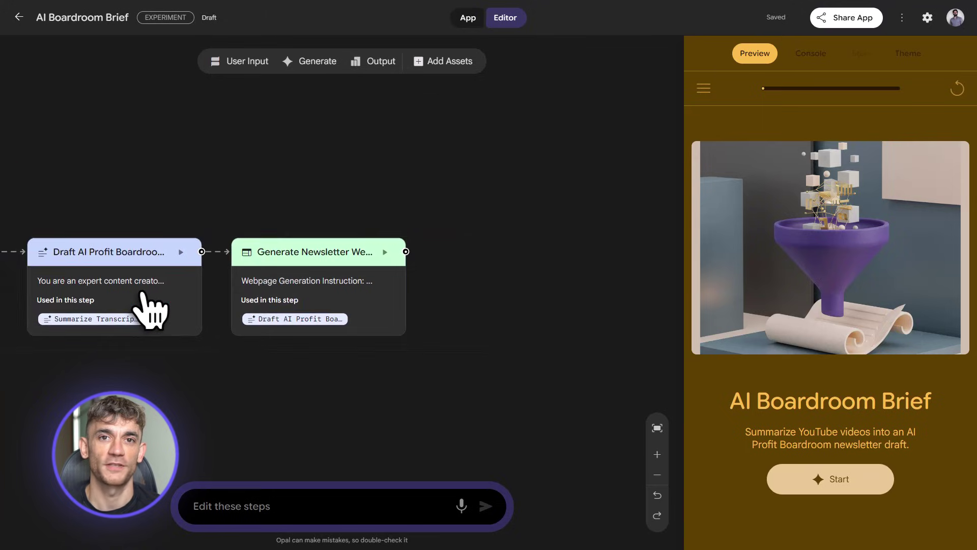
scroll(143, 294, left, 4)
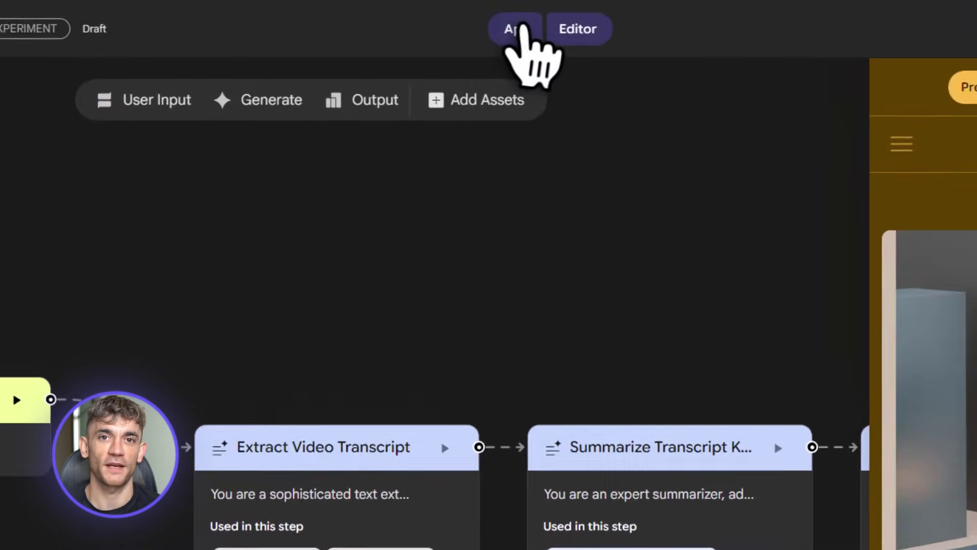
click(468, 18)
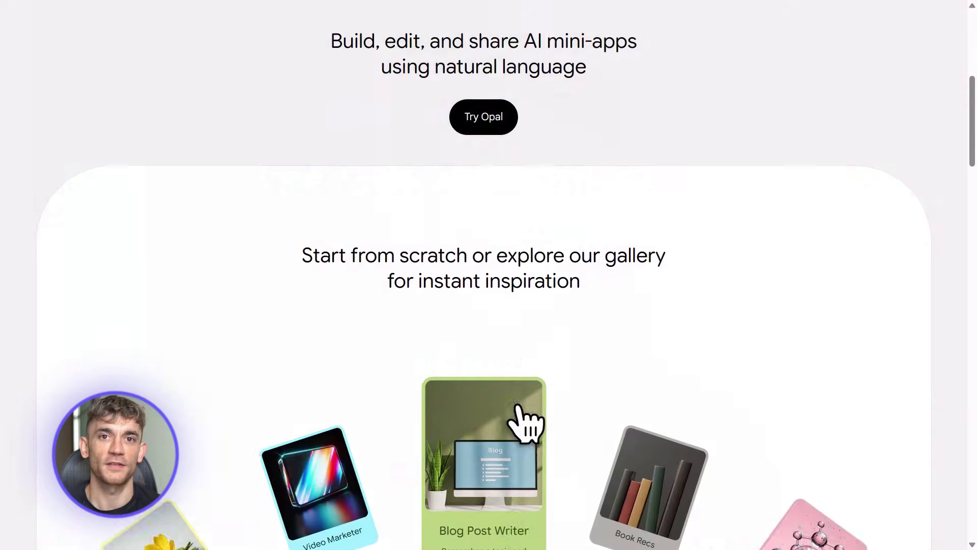
- Scroll down the Opal landing page and start another blank Untitled Opal app
scroll(525, 422, down, 2)
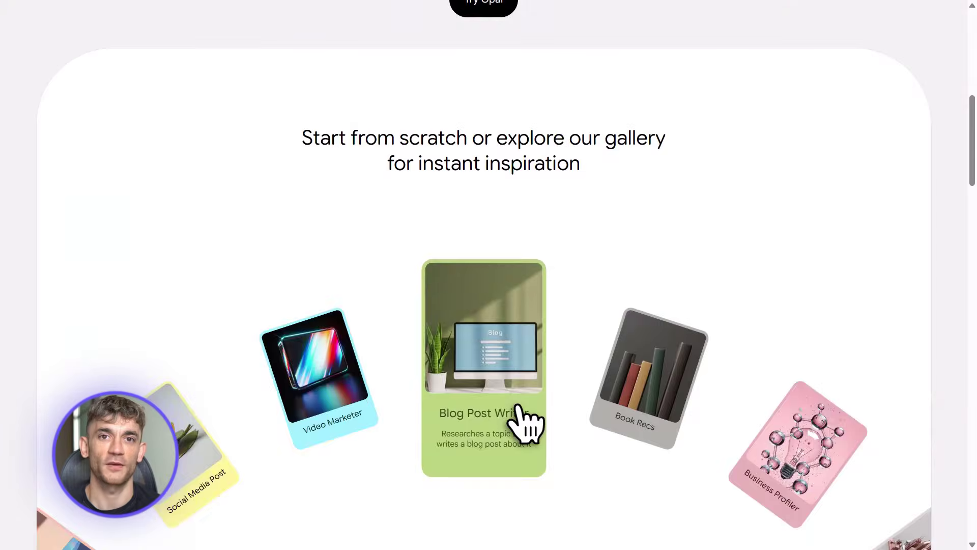
scroll(524, 423, down, 2)
scroll(525, 422, down, 12)
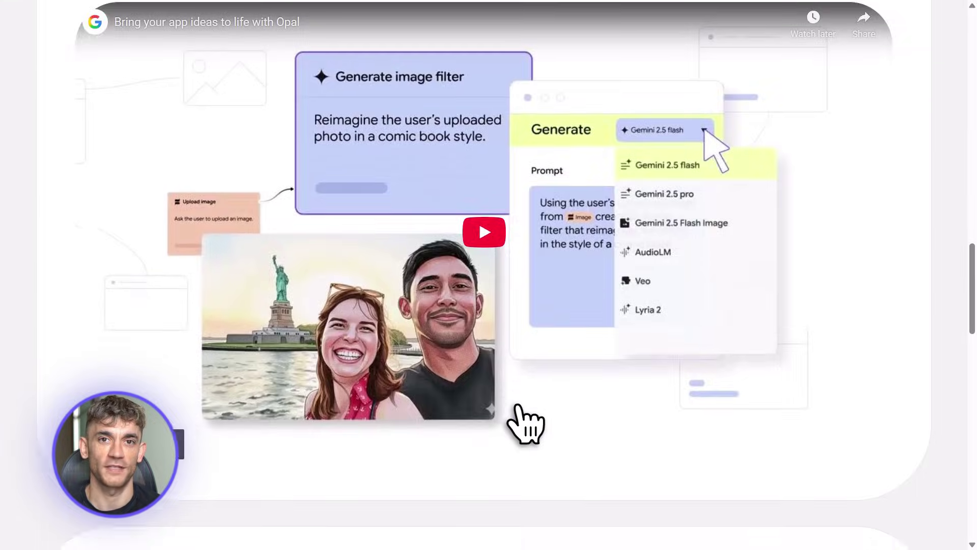
scroll(524, 423, down, 15)
scroll(525, 423, down, 7)
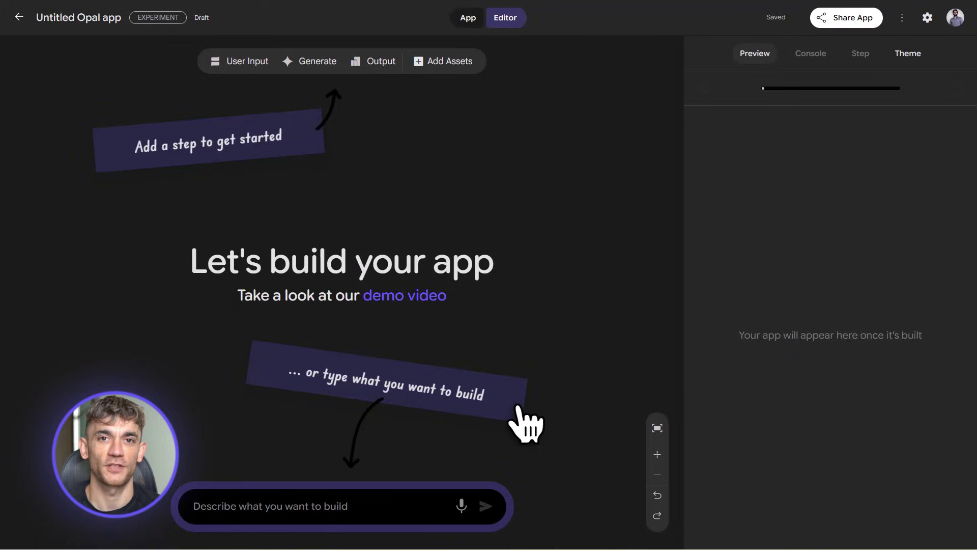
- Add User Input, Generate and Output steps and arrange them on the canvas
click(243, 61)
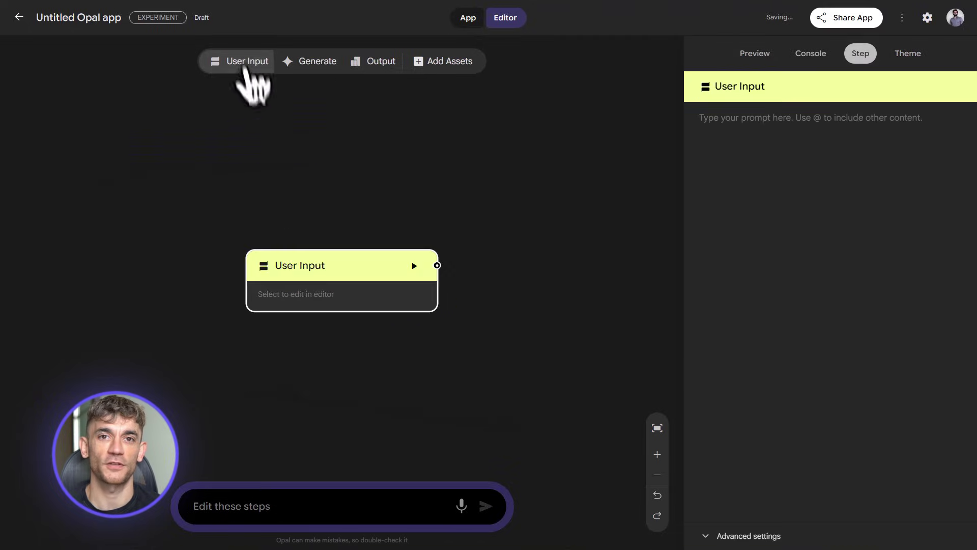
drag(290, 267, 124, 190)
click(308, 62)
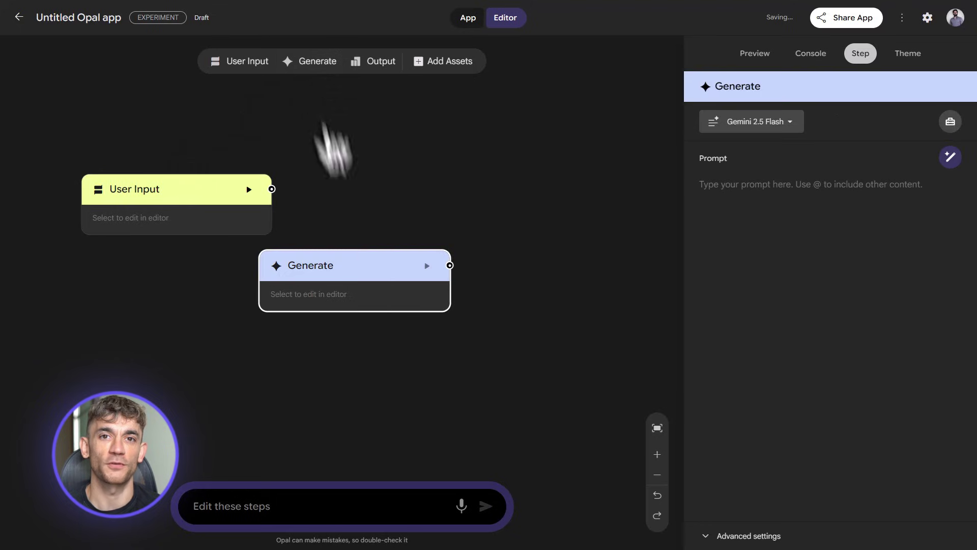
drag(363, 277, 407, 315)
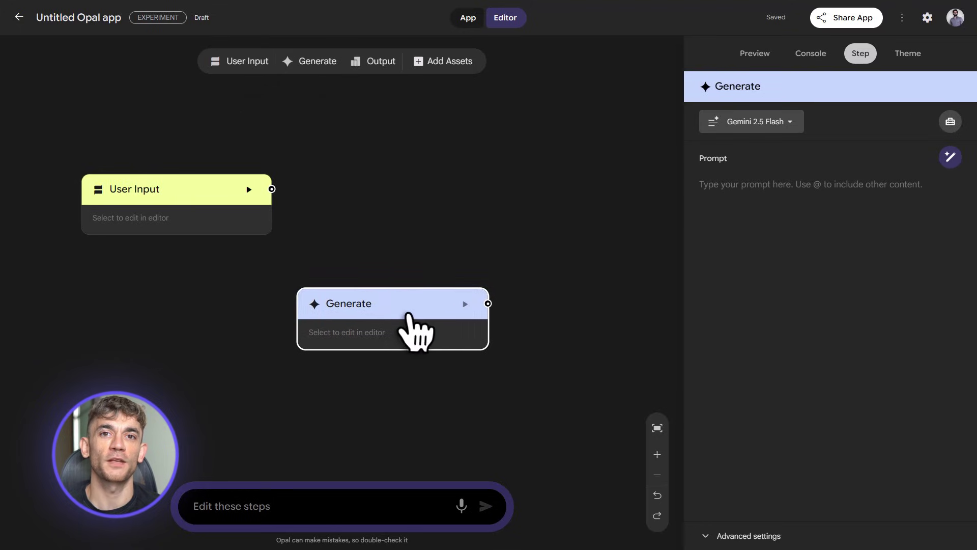
click(379, 60)
drag(356, 269, 546, 194)
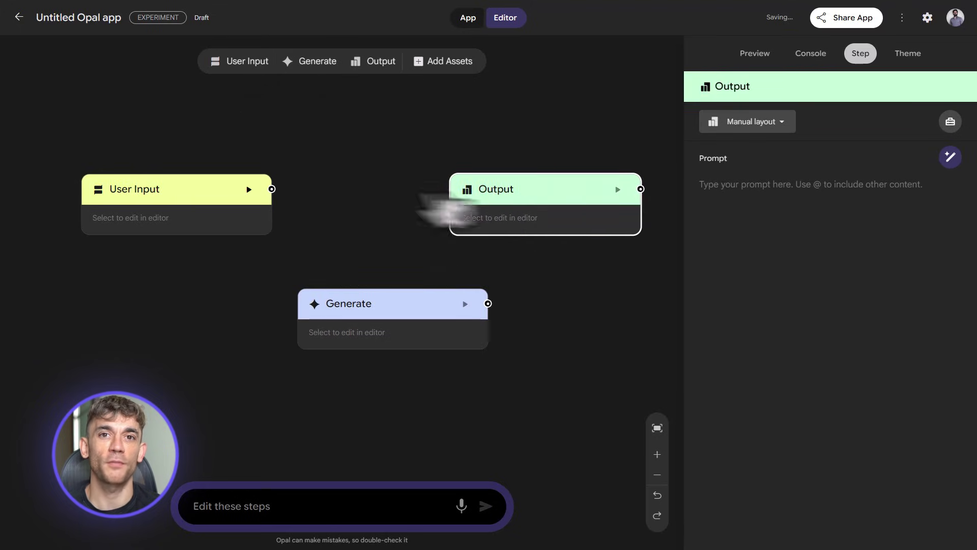
- Wire User Input into Generate and Generate into Output
drag(317, 309, 334, 312)
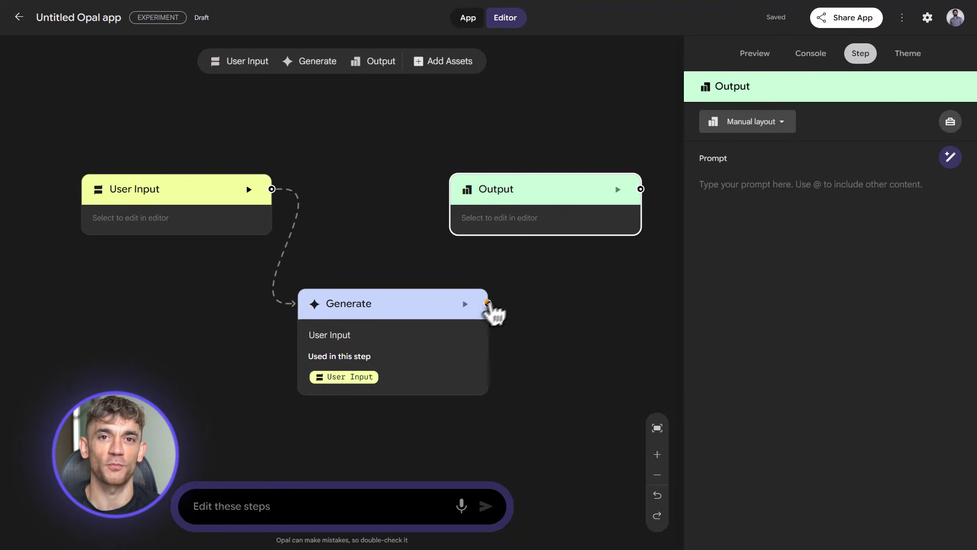
drag(528, 204, 583, 182)
click(360, 381)
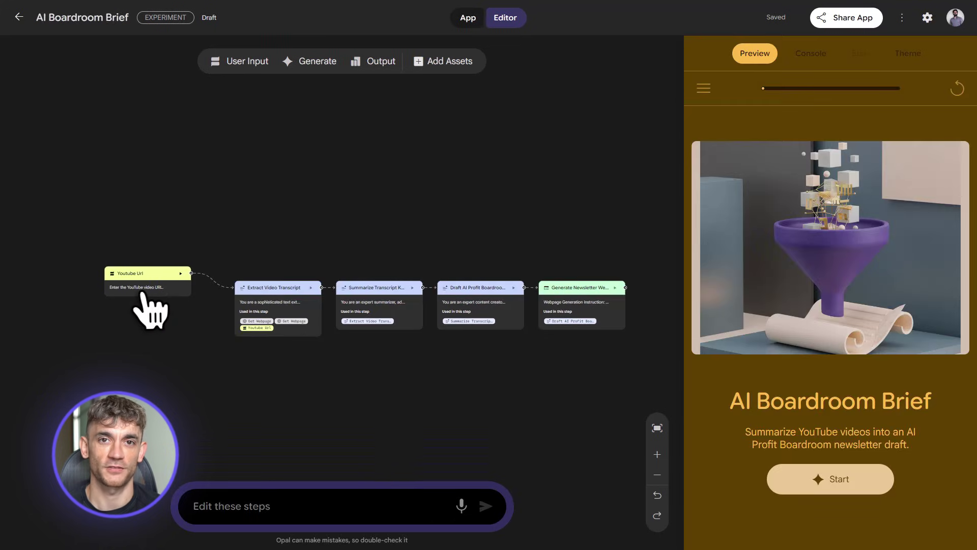
- Pan across the workflow to review the Extract Video Transcript and Summarize steps
scroll(142, 293, up, 5)
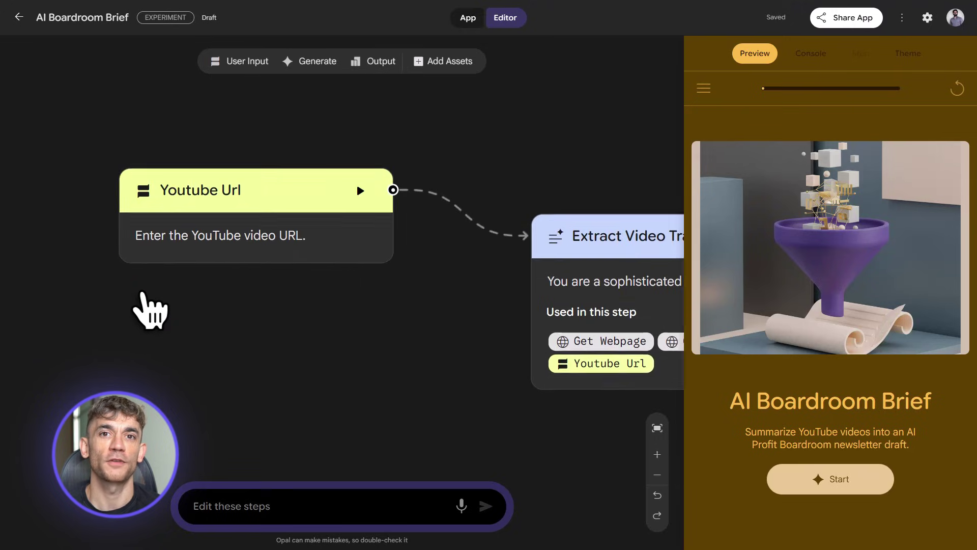
scroll(148, 309, right, 15)
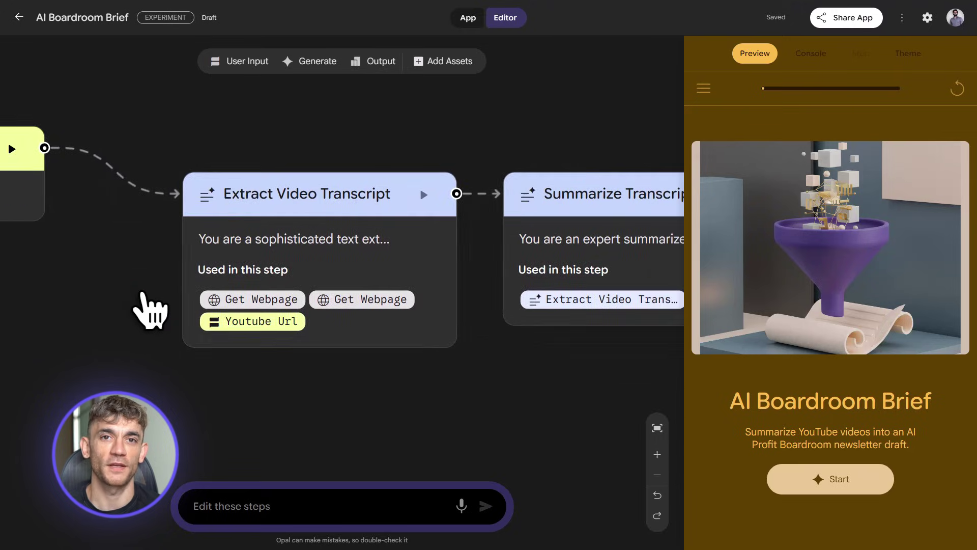
scroll(149, 310, right, 15)
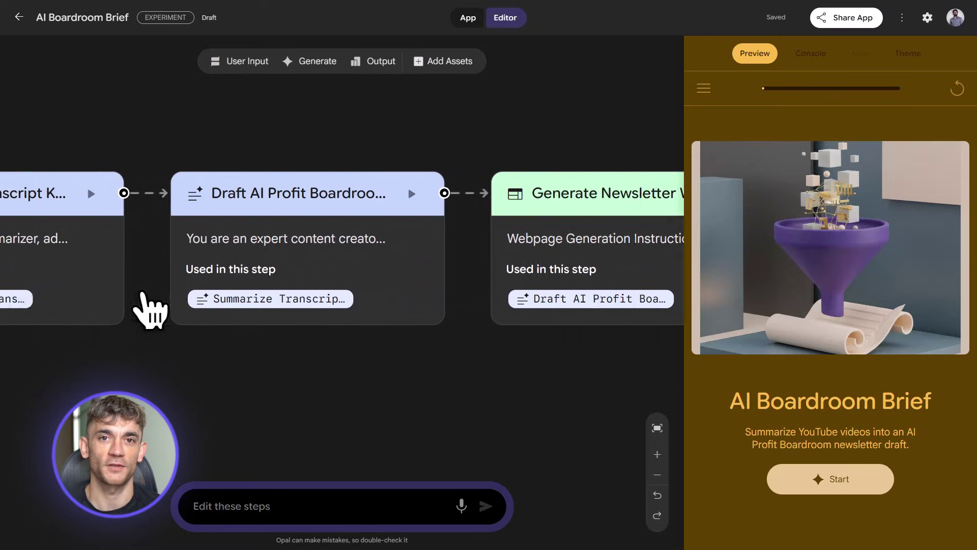
scroll(148, 310, up, 2)
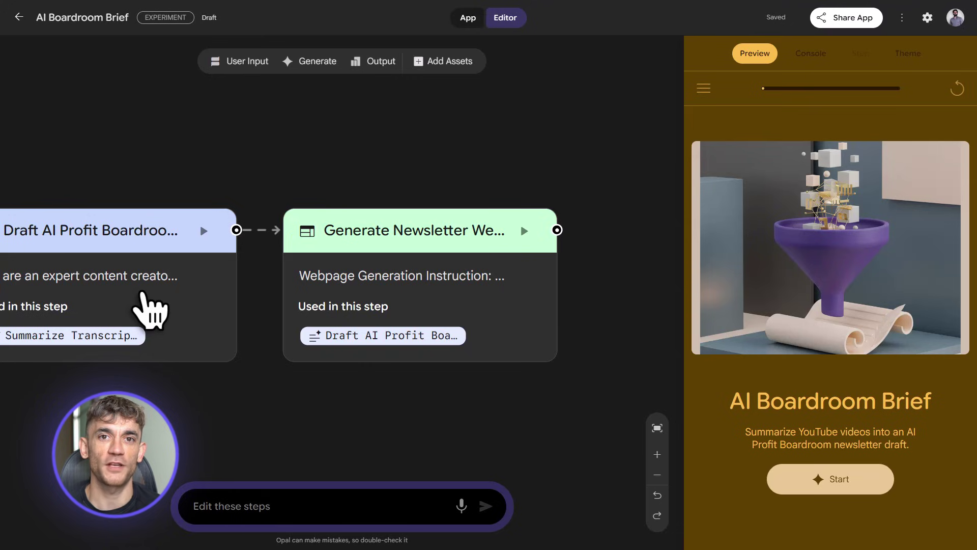
scroll(145, 300, down, 3)
scroll(145, 300, left, 8)
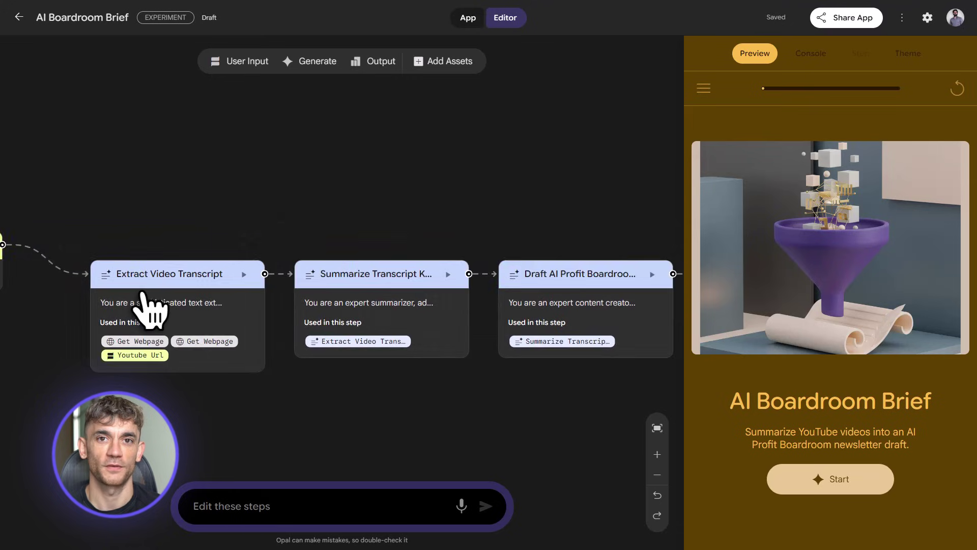
scroll(145, 300, left, 8)
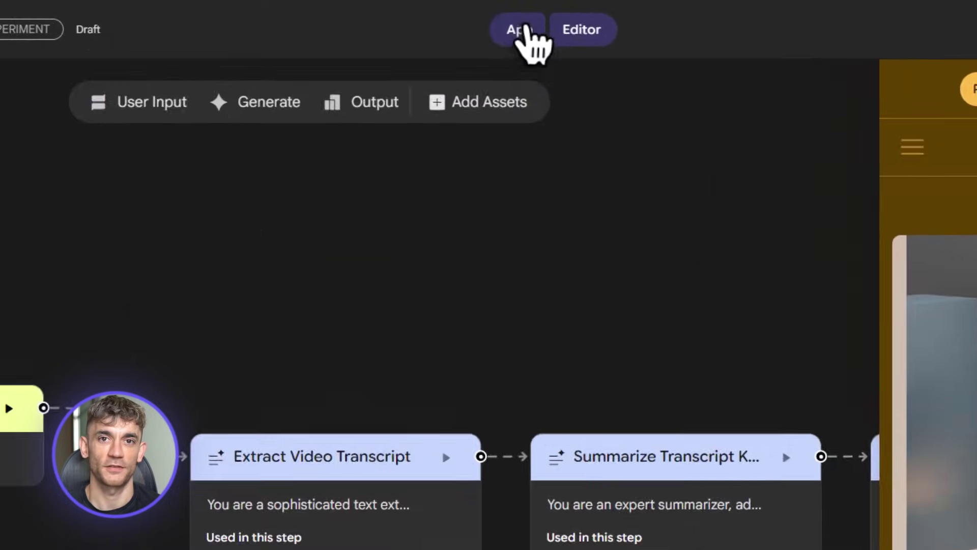
- Run the AI Boardroom Brief app on a pasted YouTube video URL
click(474, 18)
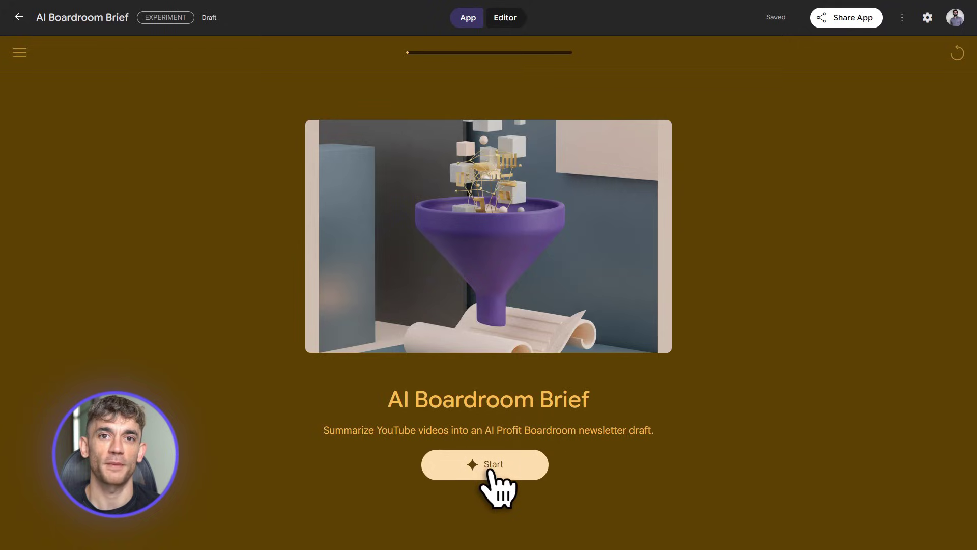
click(491, 473)
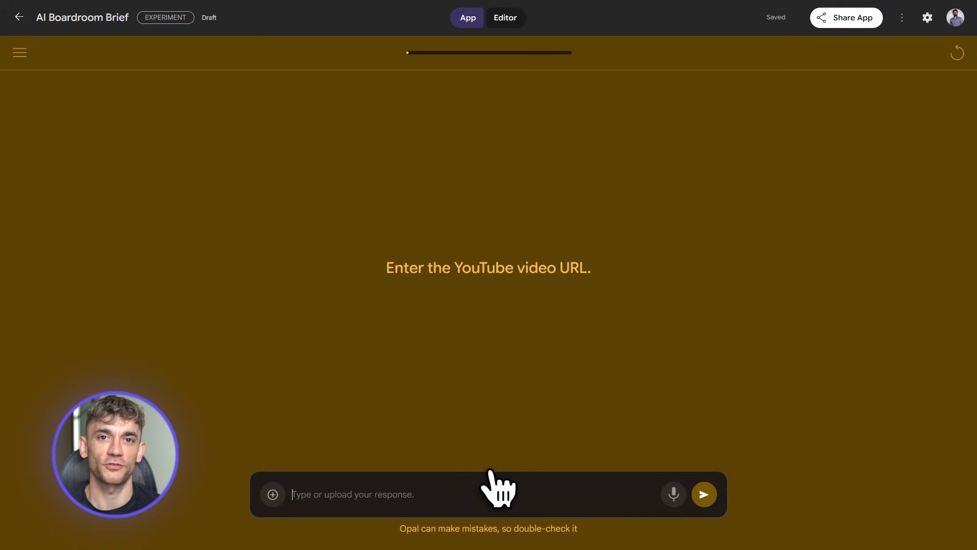
text(https://youtu.be/S9EhJro2yME?si=3aL-vT3-72CJnhJq)
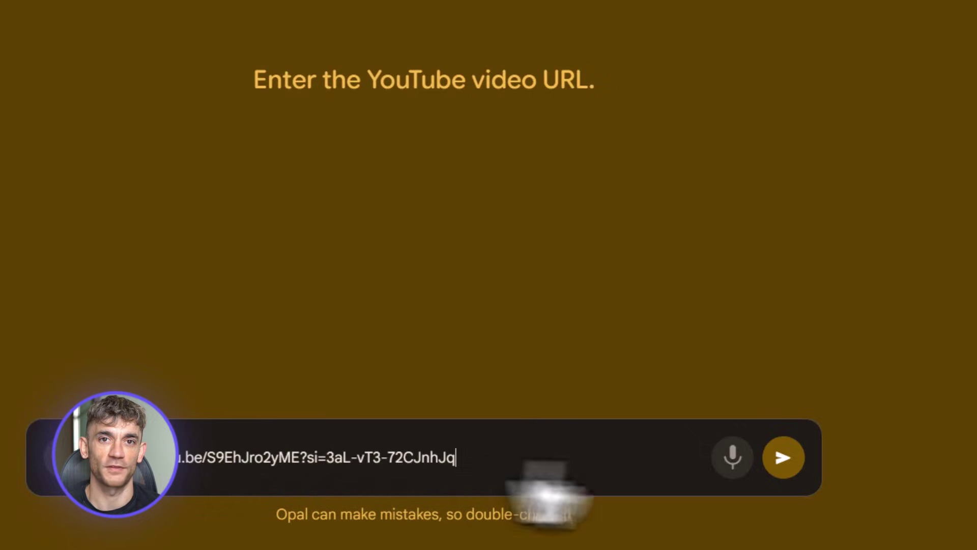
click(782, 459)
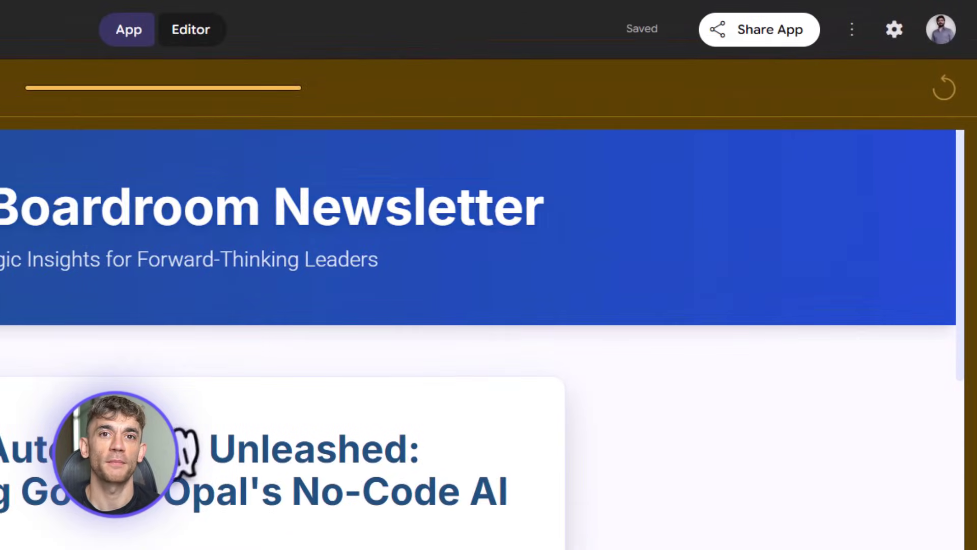
- Submit another YouTube video link to the running app
scroll(186, 450, down, 4)
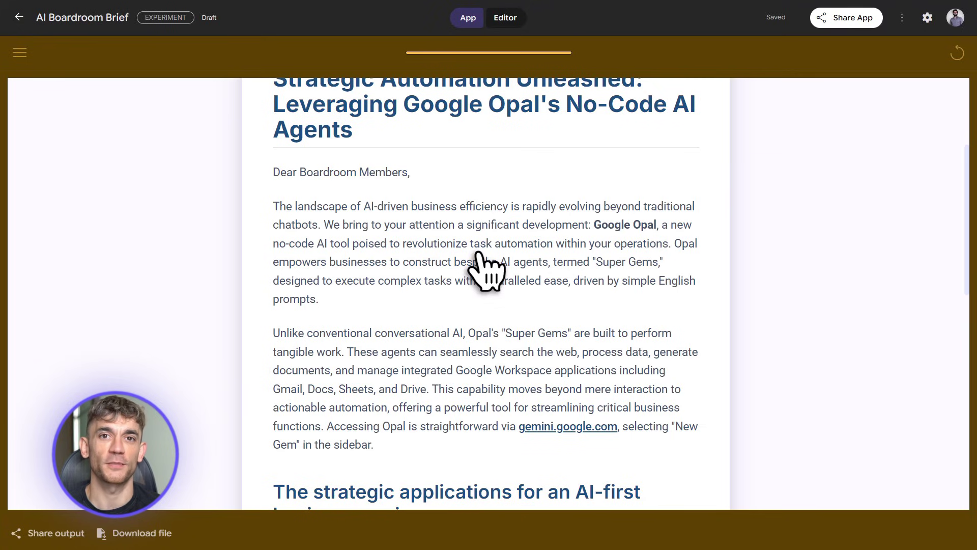
scroll(486, 272, down, 1)
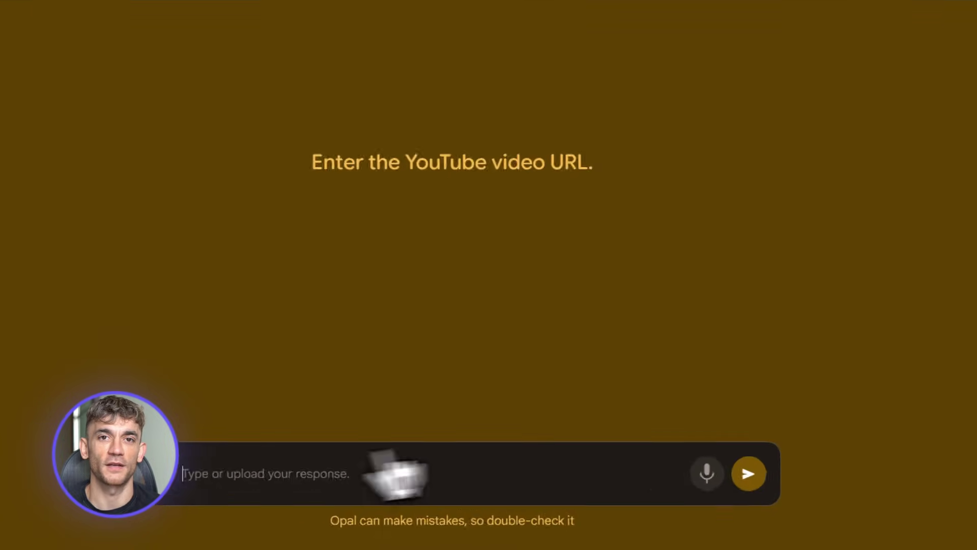
text(https://youtu.be/S9EhJro2yME?si=3aL-vT3-72CJnhJq)
click(749, 474)
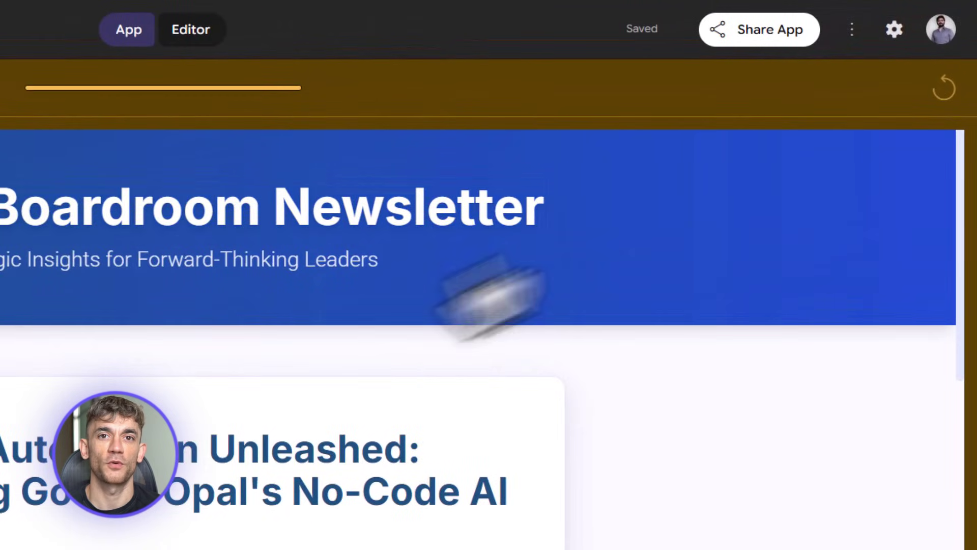
- Read through the generated newsletter, then return to the workflow editor
scroll(486, 270, down, 4)
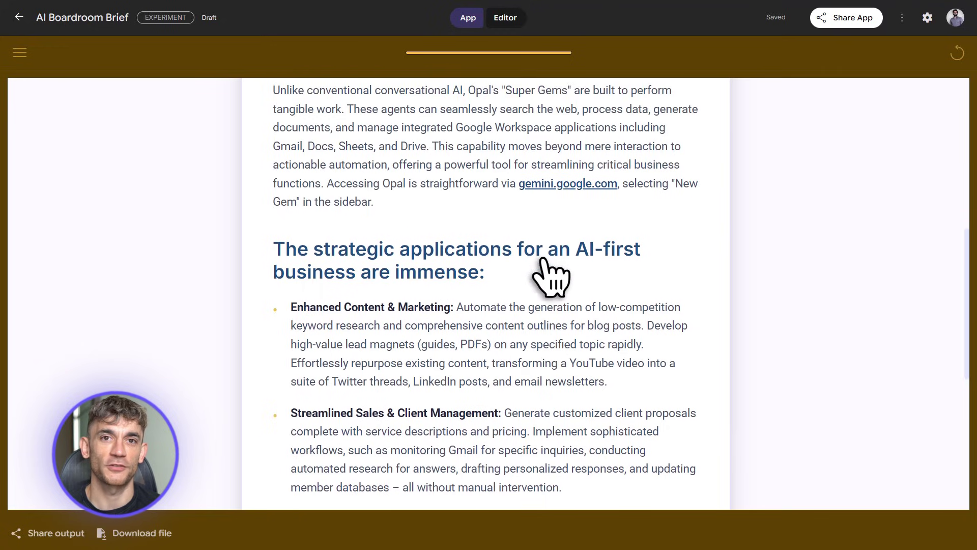
scroll(552, 275, down, 2)
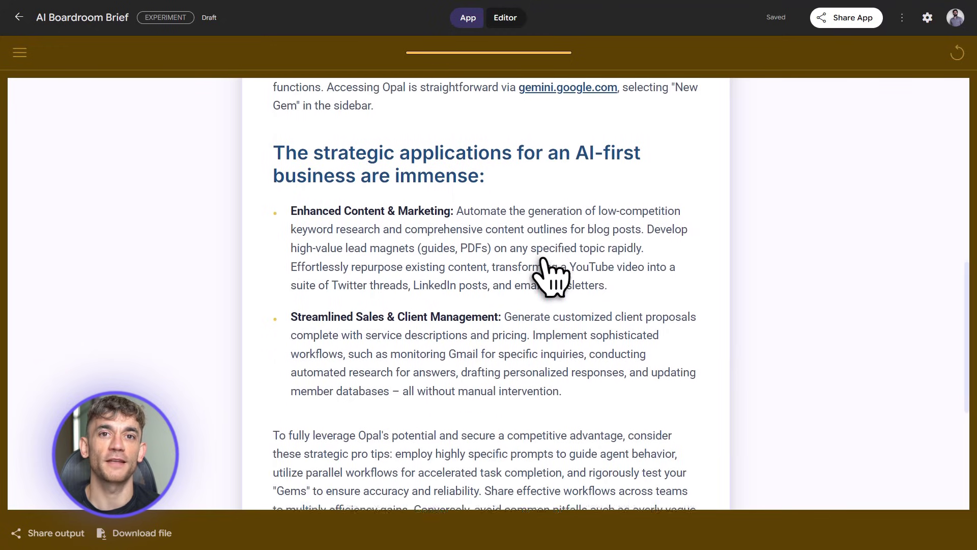
scroll(552, 275, down, 4)
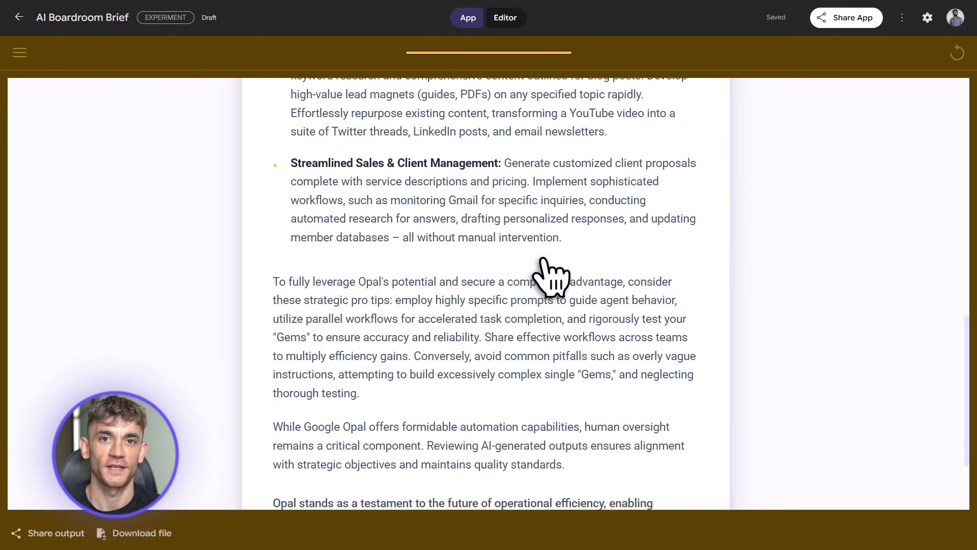
scroll(552, 275, down, 1)
scroll(544, 234, up, 5)
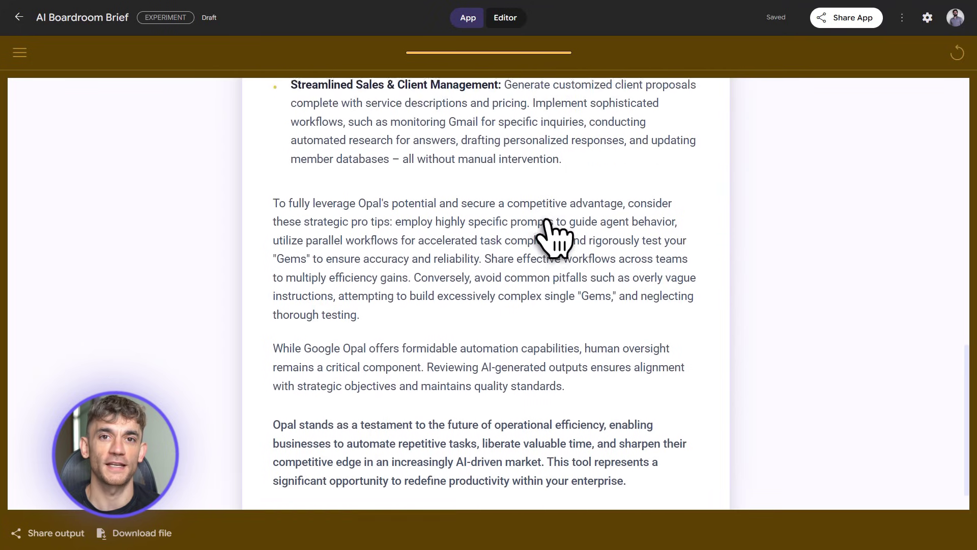
scroll(554, 236, up, 5)
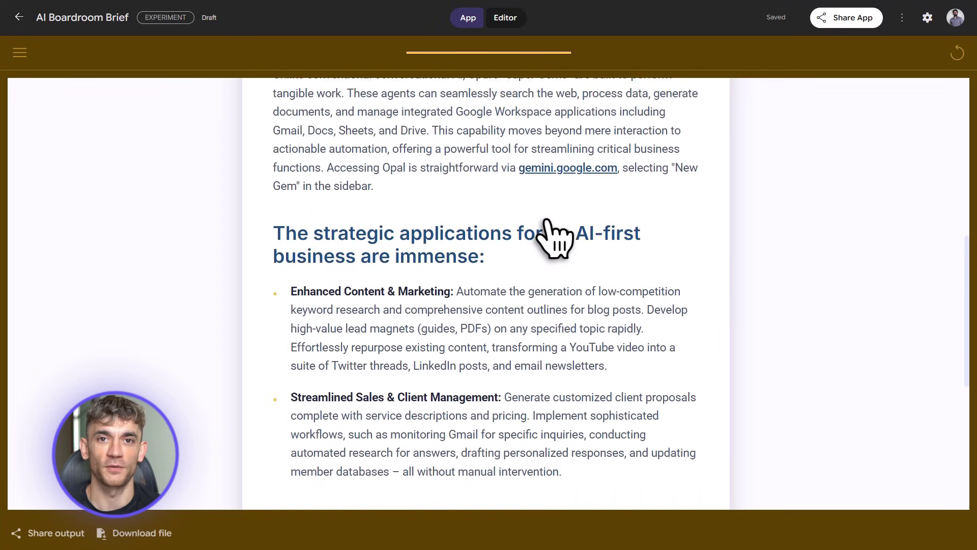
scroll(553, 237, up, 5)
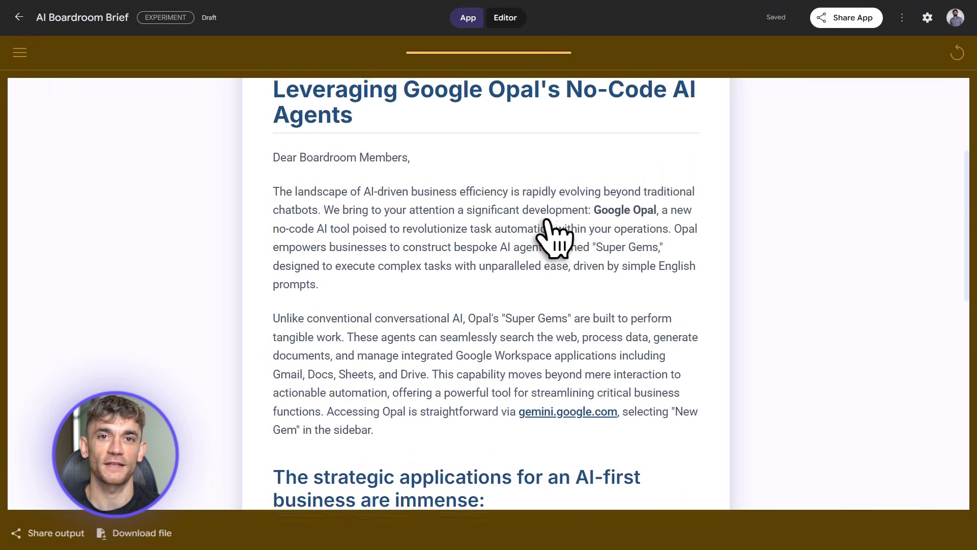
scroll(554, 237, up, 1)
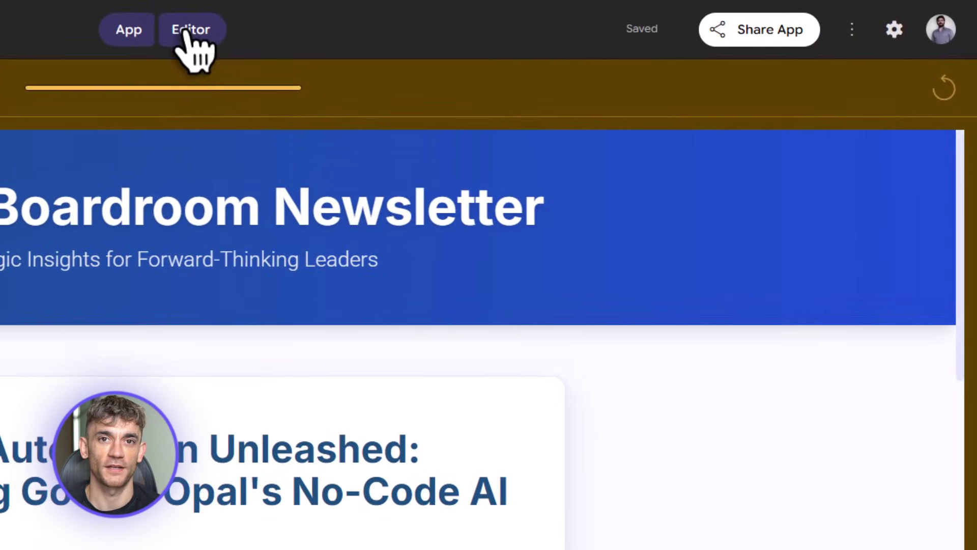
click(506, 17)
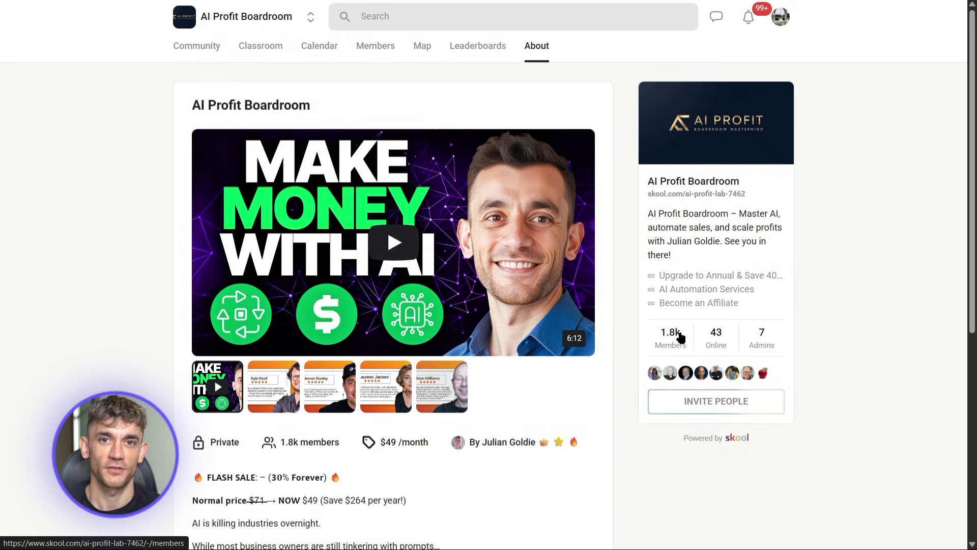
- Browse the Skool community feed and go to the Classroom course list
scroll(601, 370, down, 5)
scroll(602, 369, down, 2)
scroll(602, 370, up, 10)
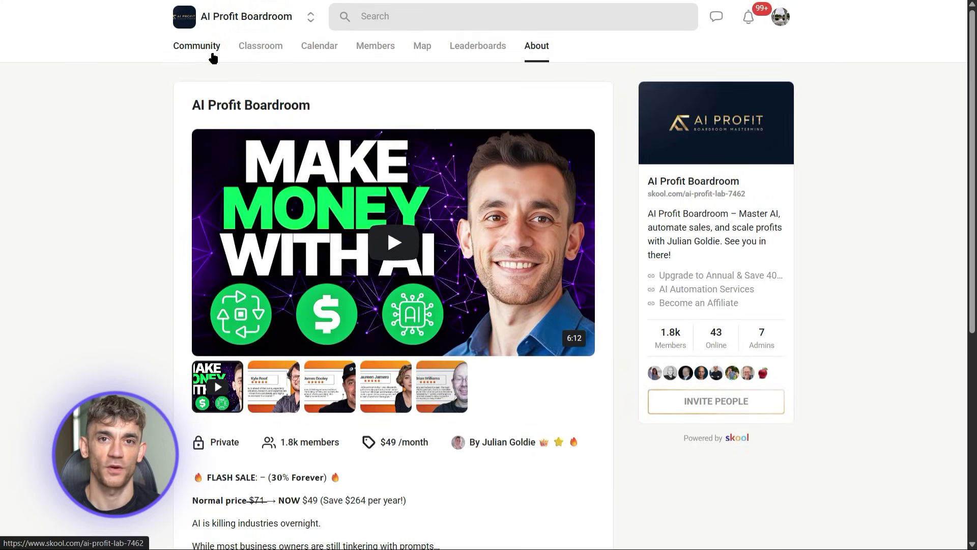
click(213, 55)
scroll(623, 300, down, 8)
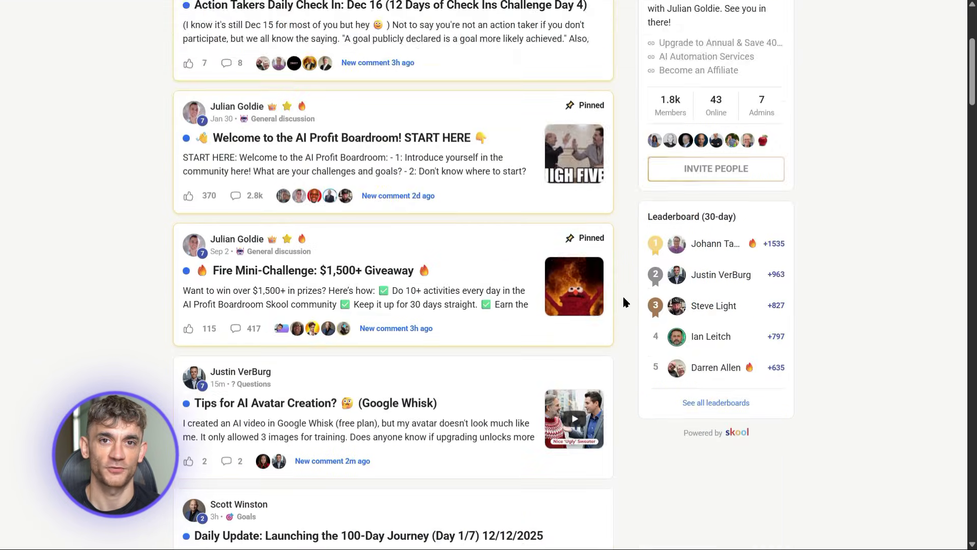
scroll(625, 302, up, 8)
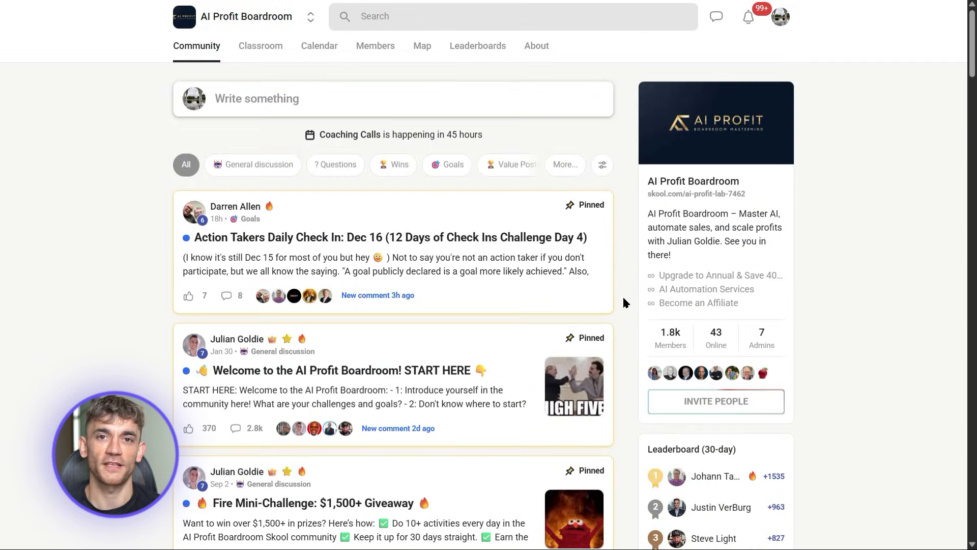
click(278, 55)
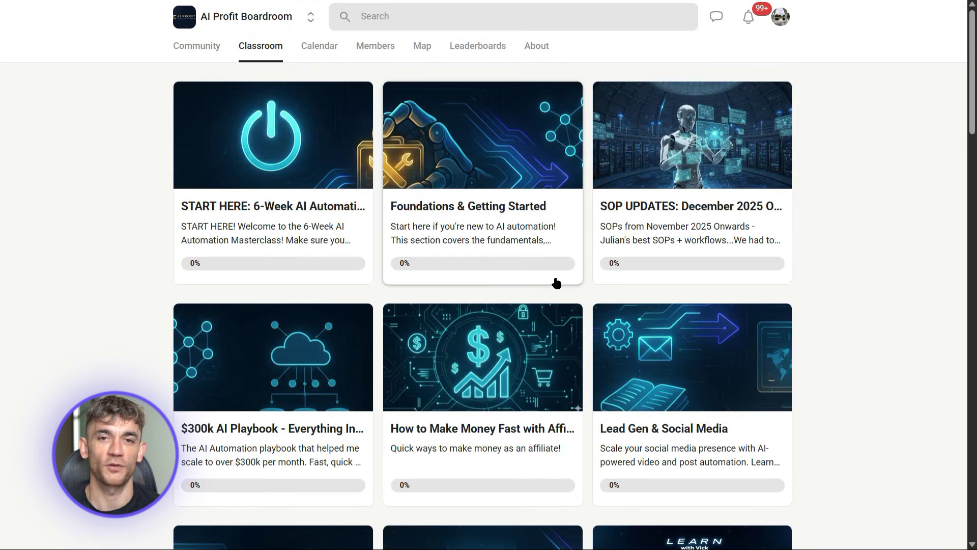
- Open the AI Agents & Workflows course and start the ROI Emailer app
scroll(555, 280, down, 10)
scroll(556, 283, down, 1)
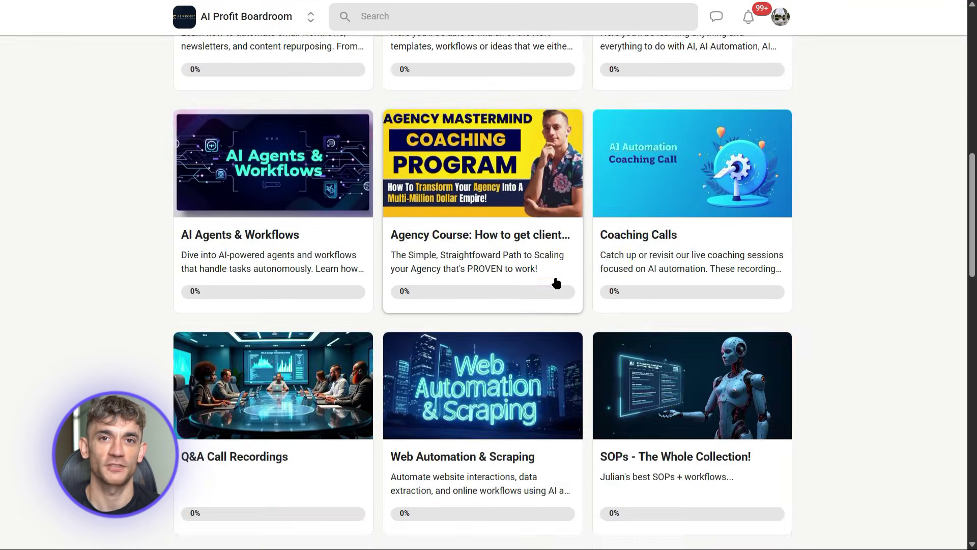
scroll(499, 292, up, 1)
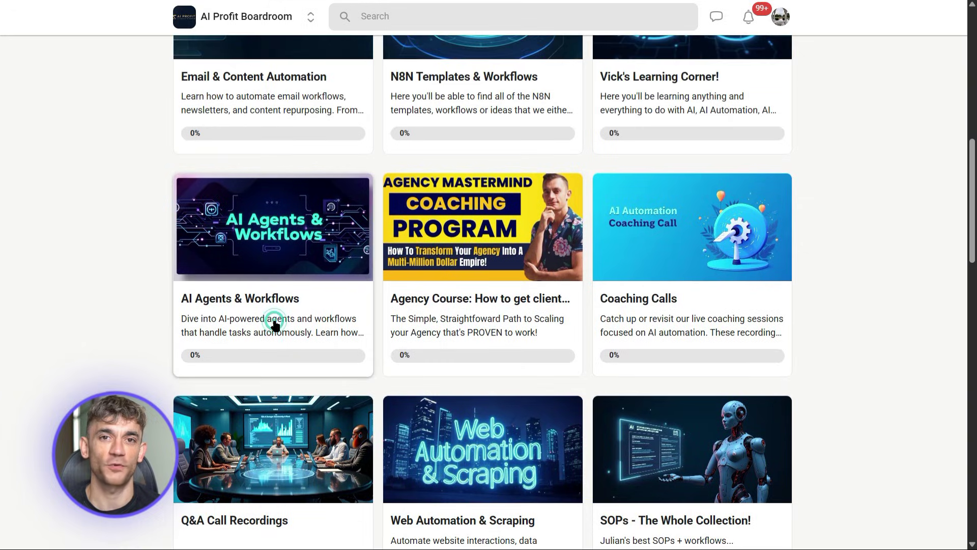
click(294, 327)
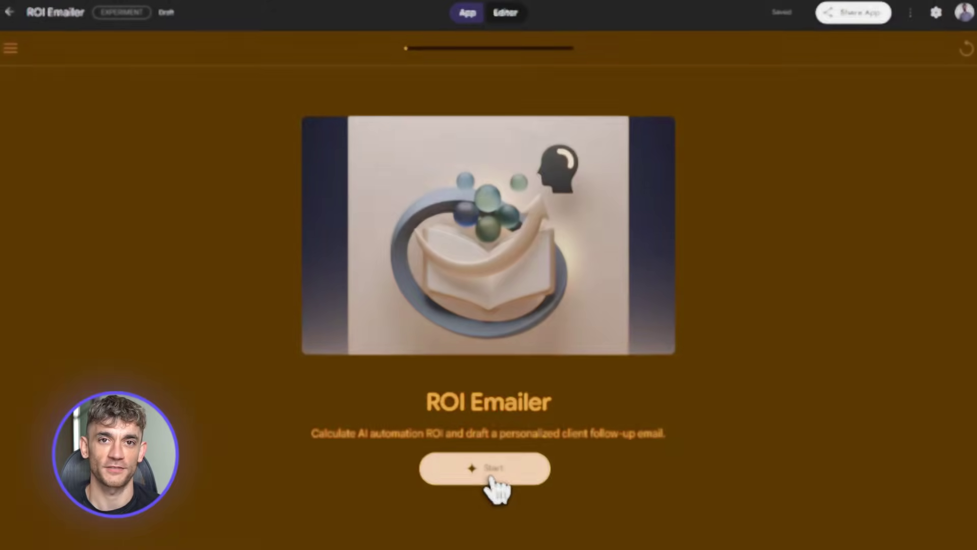
click(489, 471)
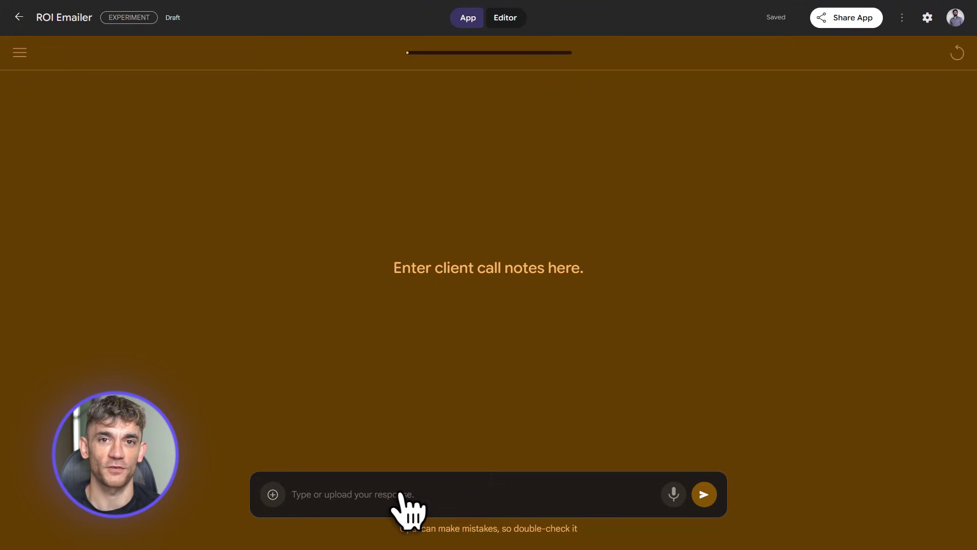
- Submit the client call notes and deal data to generate the ROI follow-up email
key(ctrl+v)
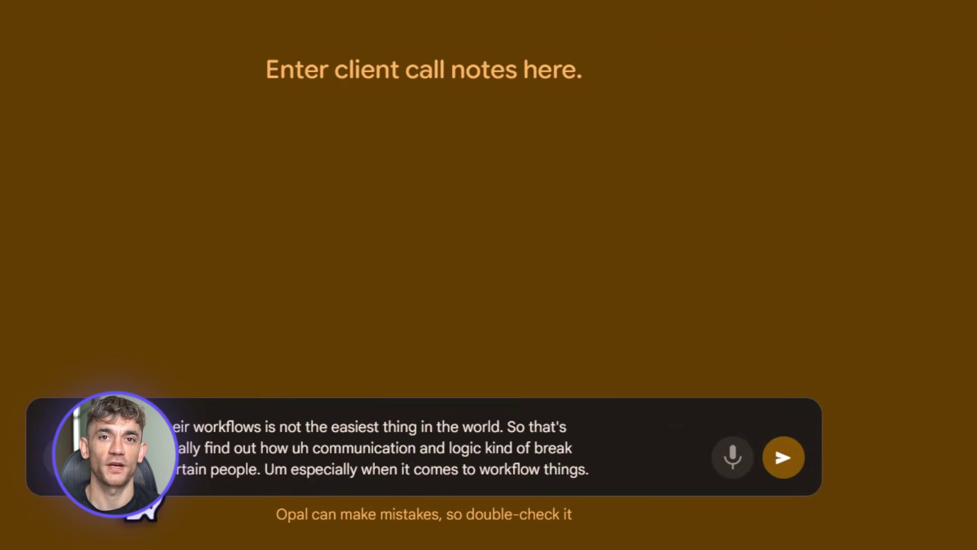
click(783, 457)
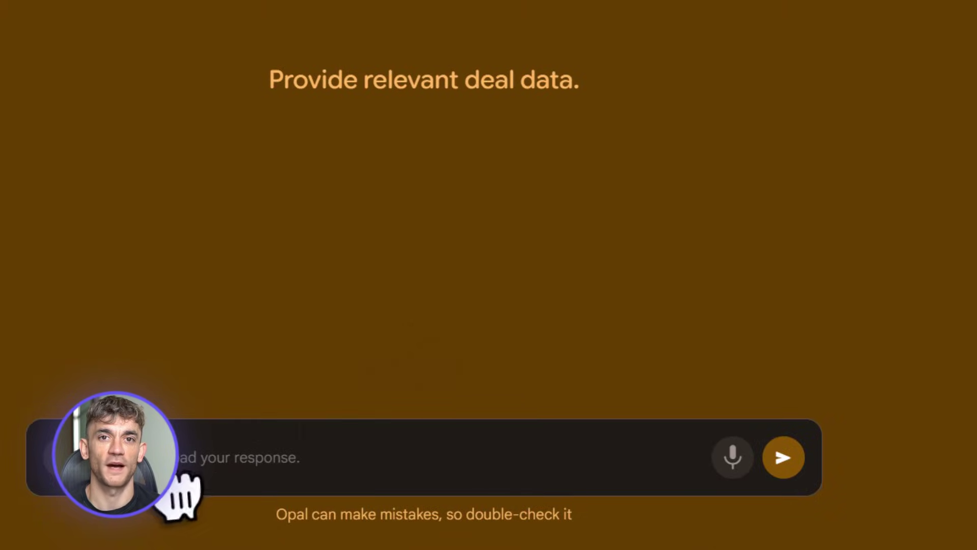
key(ctrl+v)
click(783, 457)
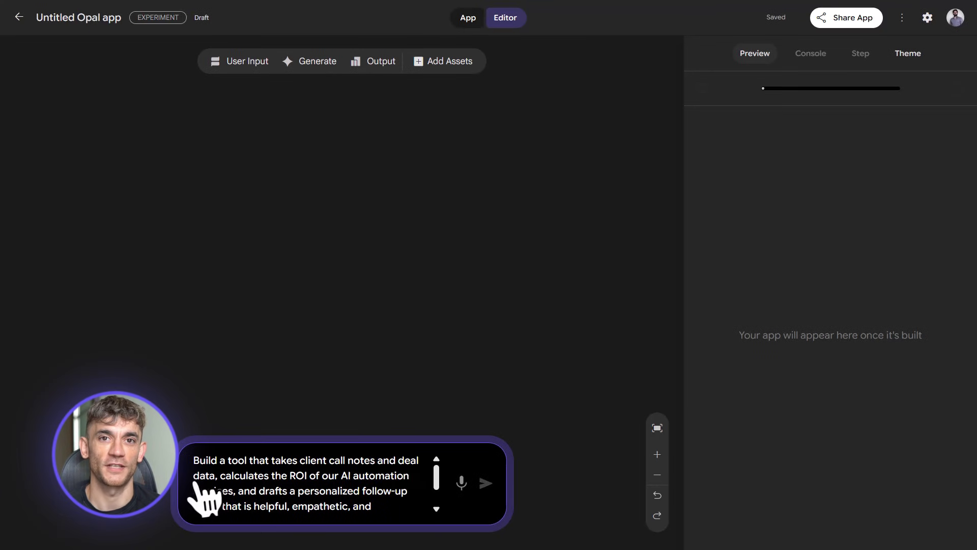
- Highlight the ROI-calculation and follow-up drafting lines of the prompt, then view the ROI Emailer as an app
drag(195, 481, 398, 479)
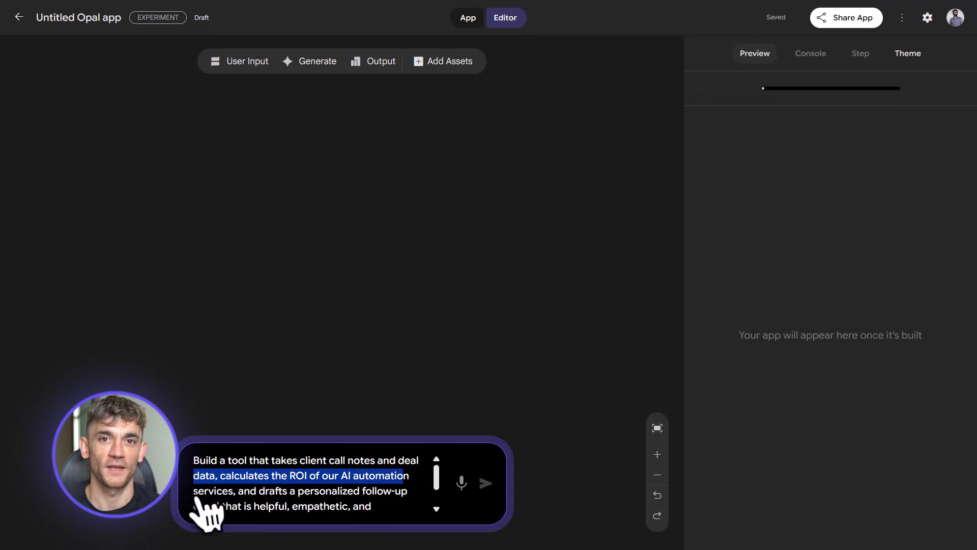
drag(196, 498, 408, 499)
scroll(320, 495, down, 1)
drag(199, 479, 363, 490)
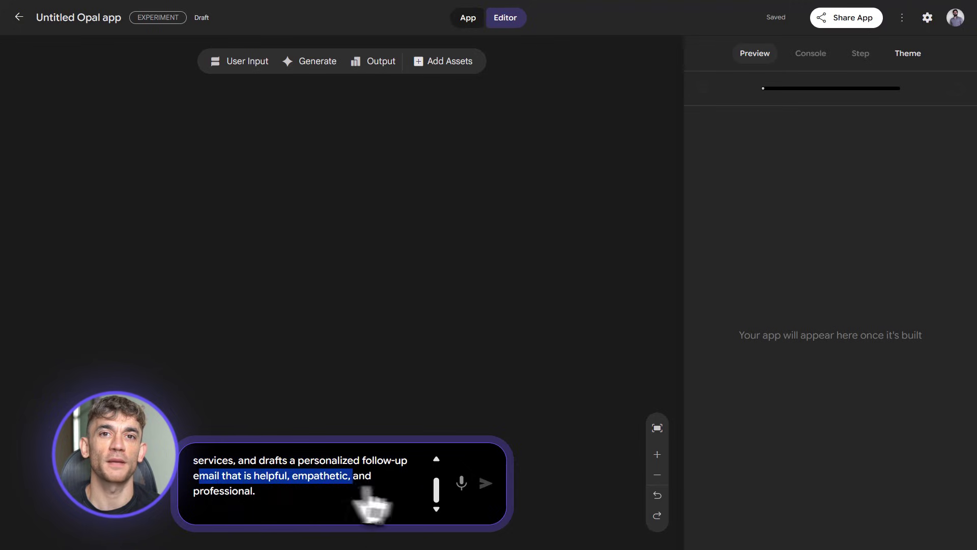
click(256, 495)
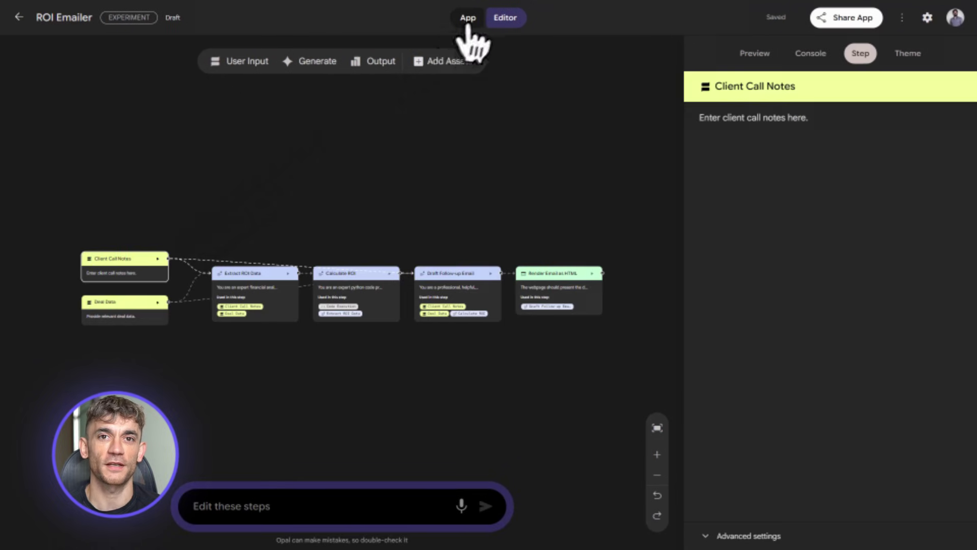
click(469, 19)
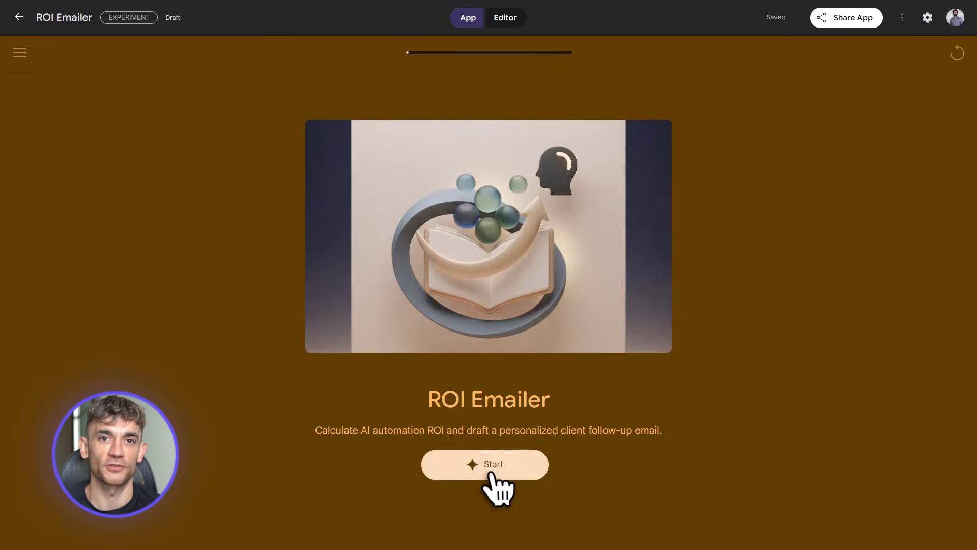
- Run the ROI Emailer on pasted client call notes, then pasted deal data, to draft the email
click(492, 470)
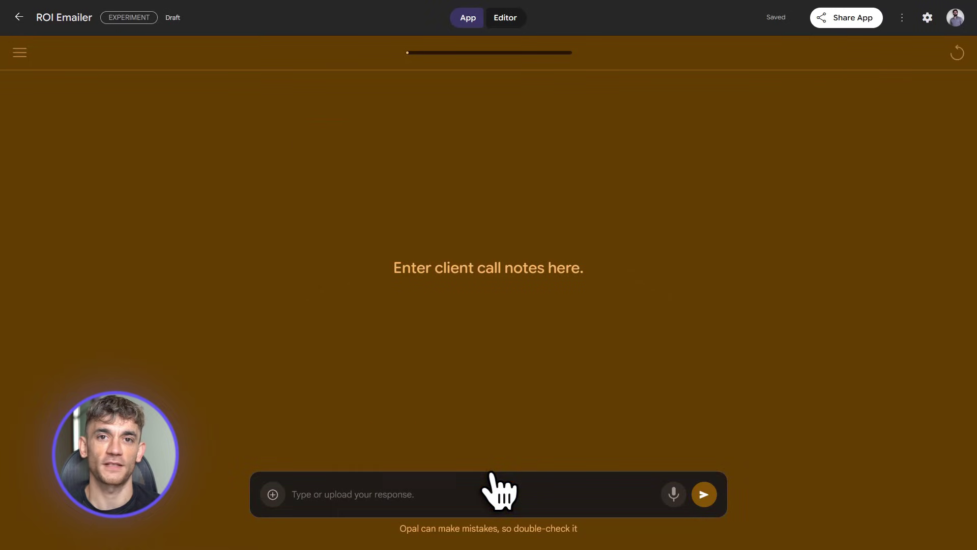
click(402, 495)
key(ctrl+v)
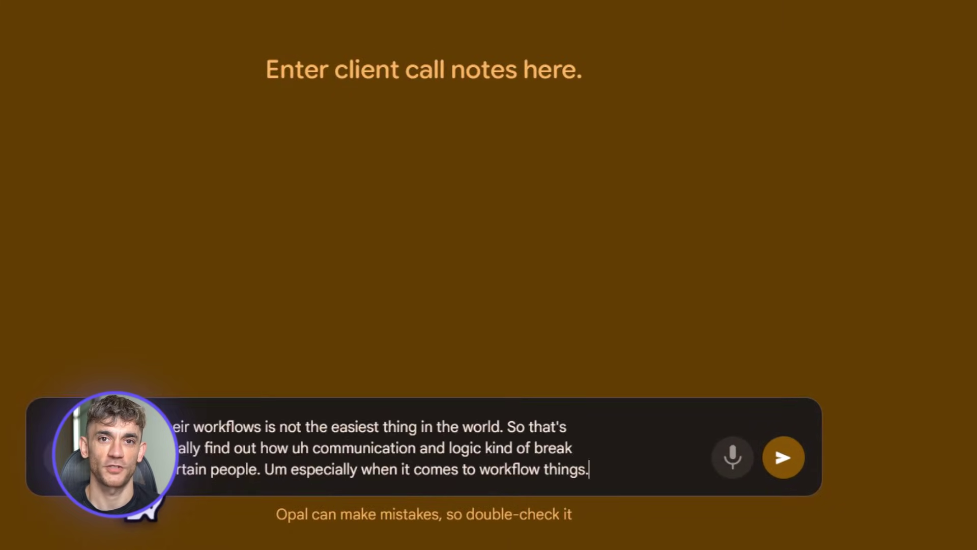
click(779, 461)
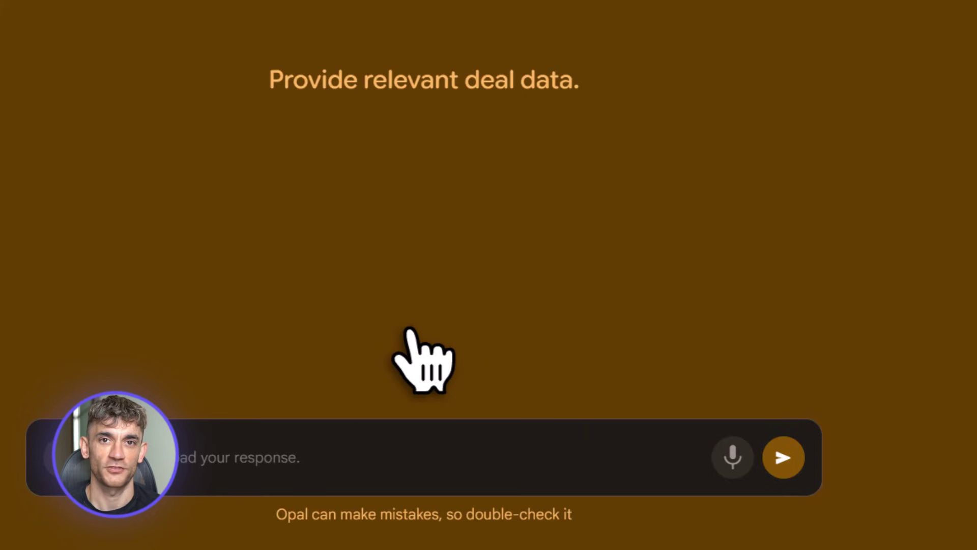
click(203, 481)
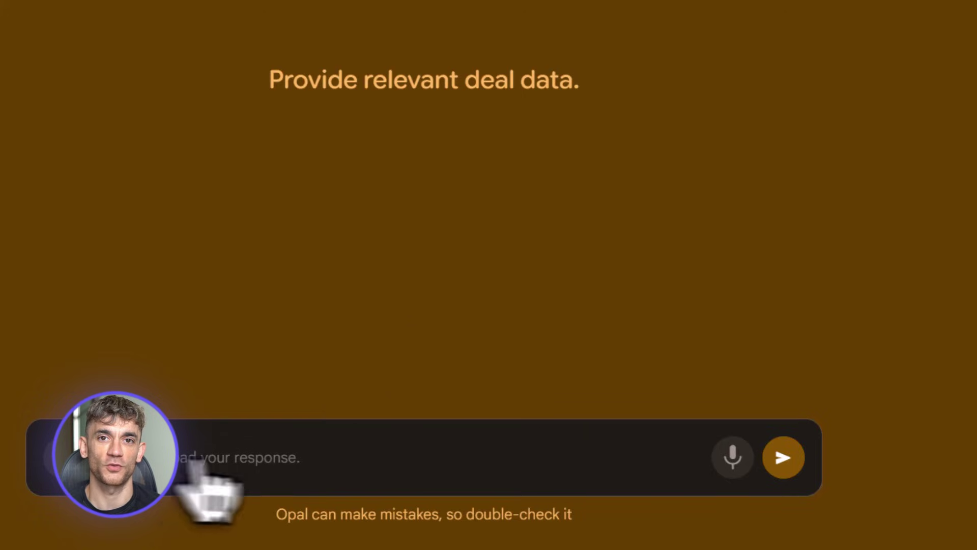
key(ctrl+v)
click(783, 457)
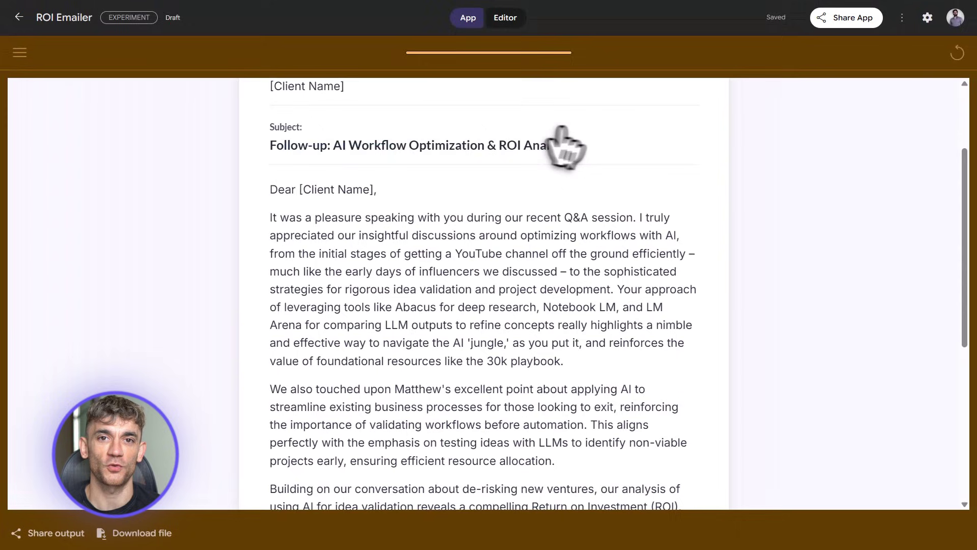
- Read through the generated email, highlighting its subject line and the sentence about discarding 95% of non-viable ideas
triple_click(563, 145)
click(603, 153)
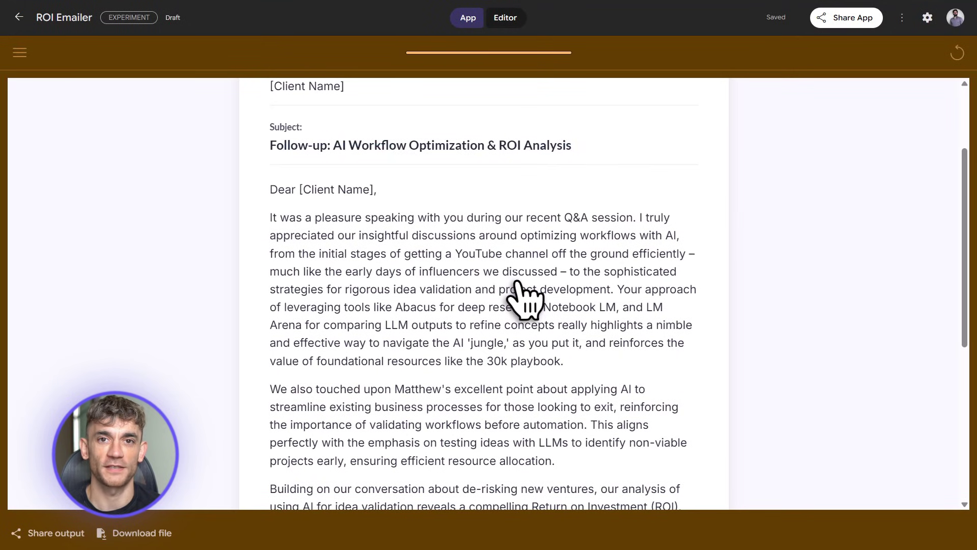
scroll(519, 285, down, 2)
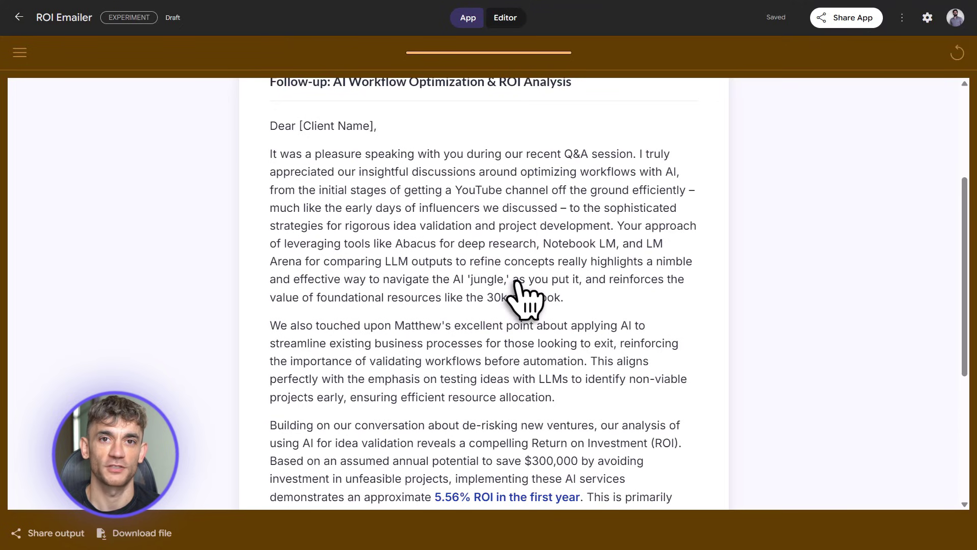
scroll(519, 285, down, 6)
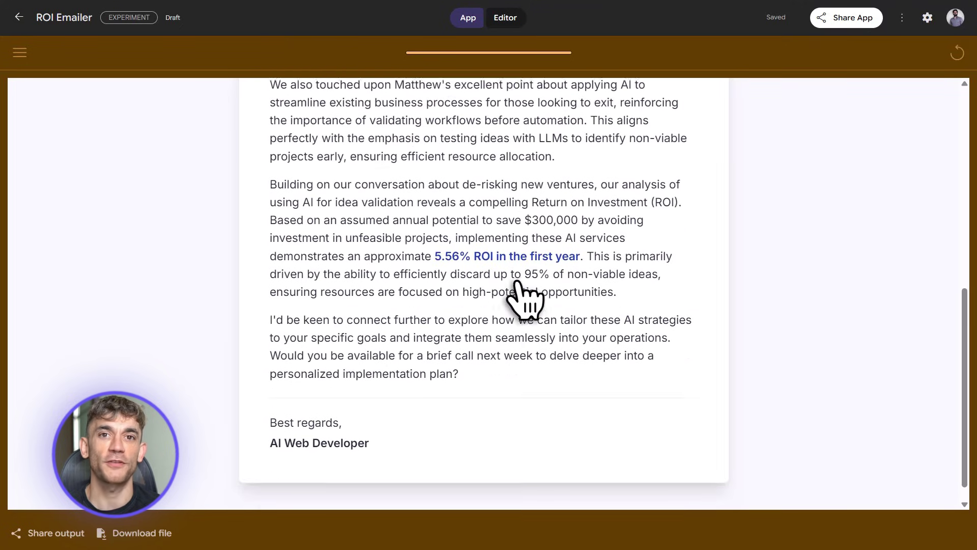
scroll(524, 301, down, 1)
scroll(524, 300, down, 1)
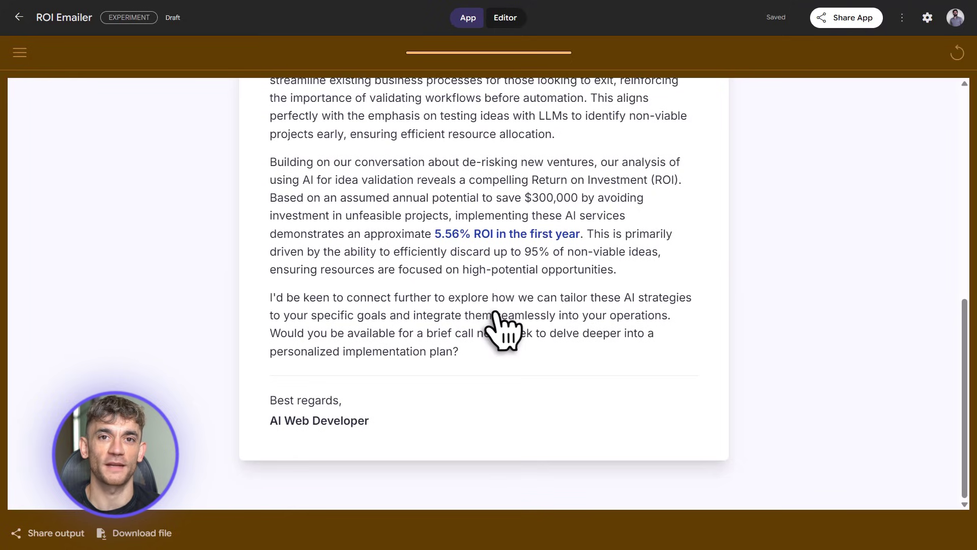
drag(525, 253, 695, 268)
click(695, 285)
scroll(563, 389, up, 10)
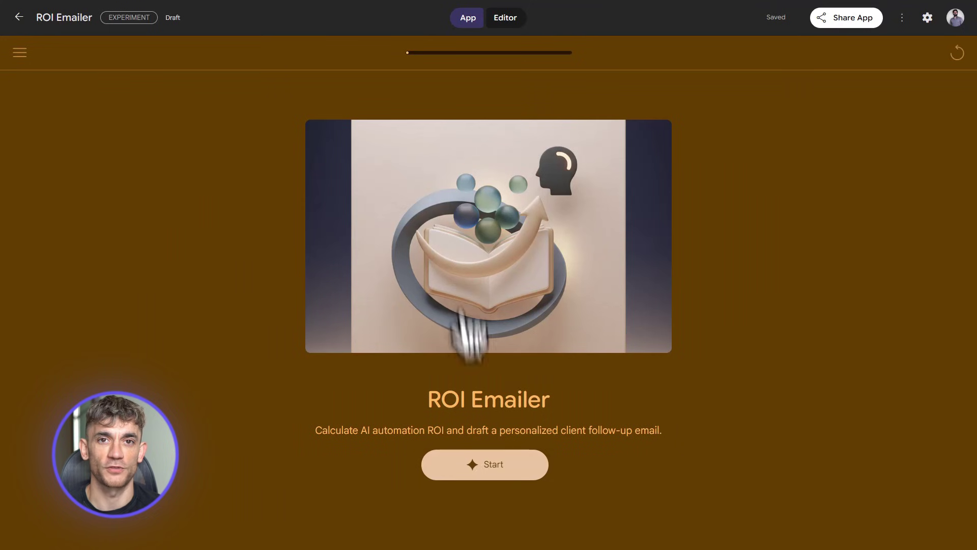
- Start a new ROI Emailer run and submit the two lines of pasted call notes
click(474, 473)
click(347, 501)
text(Spends around 10 hours per week on manual content creation and reporting. Wants to automate workflows to scale faster.)
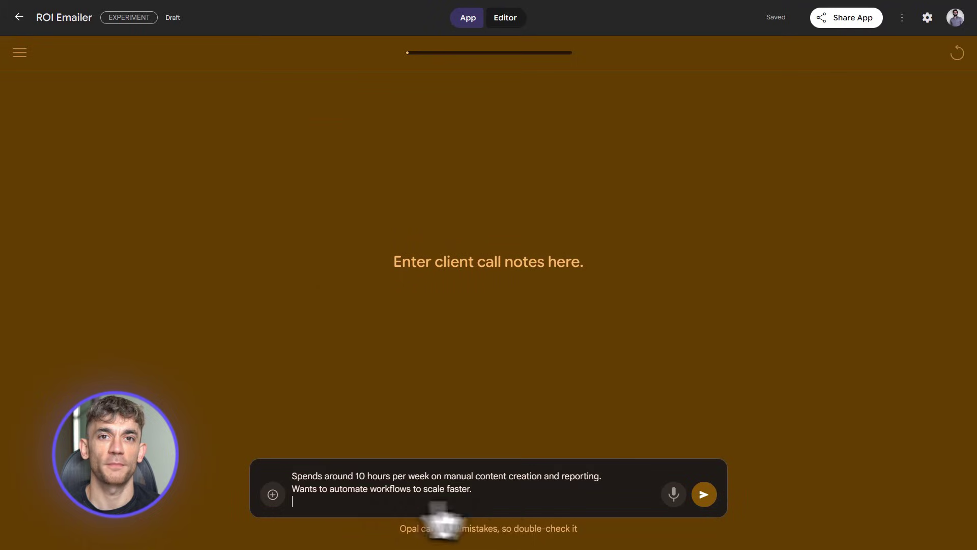
click(704, 495)
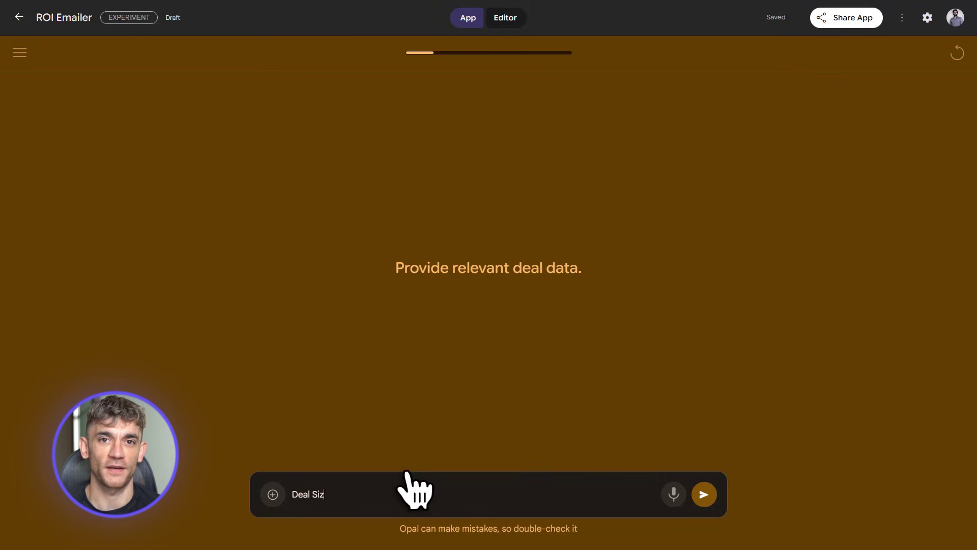
- Submit the deal data as Deal Size: 5000 and Monthly cost: 5000
text(5000)
key(shift+Return)
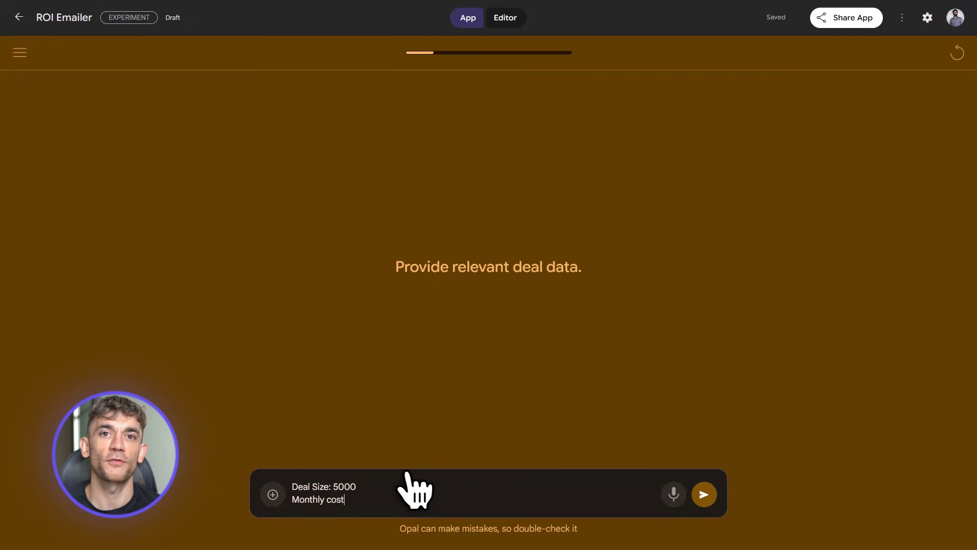
text(Monthly cost: 5000)
key(shift+Return)
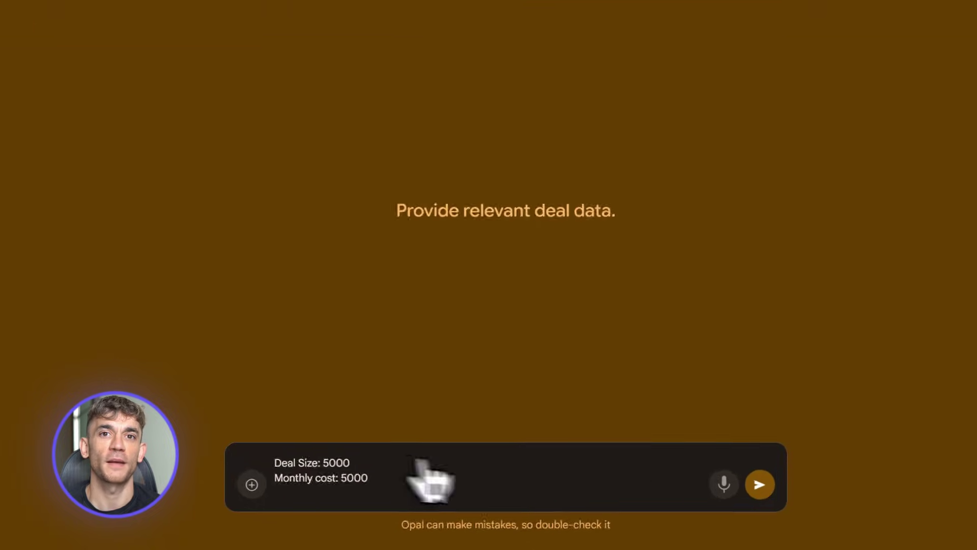
click(704, 494)
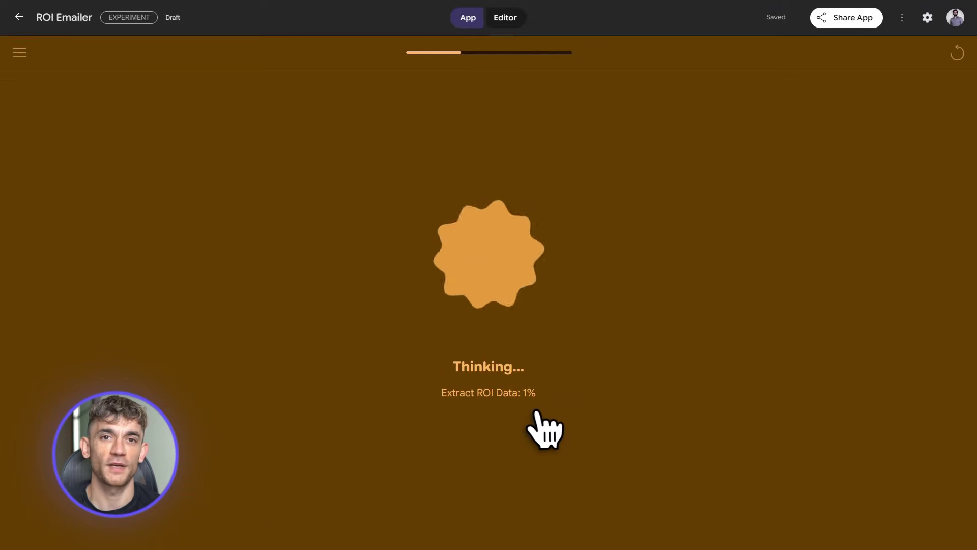
- Scroll through the 'Follow-up: Scaling & Automation for Your Agency' draft from top to sign-off and back
scroll(441, 295, down, 3)
scroll(443, 301, down, 2)
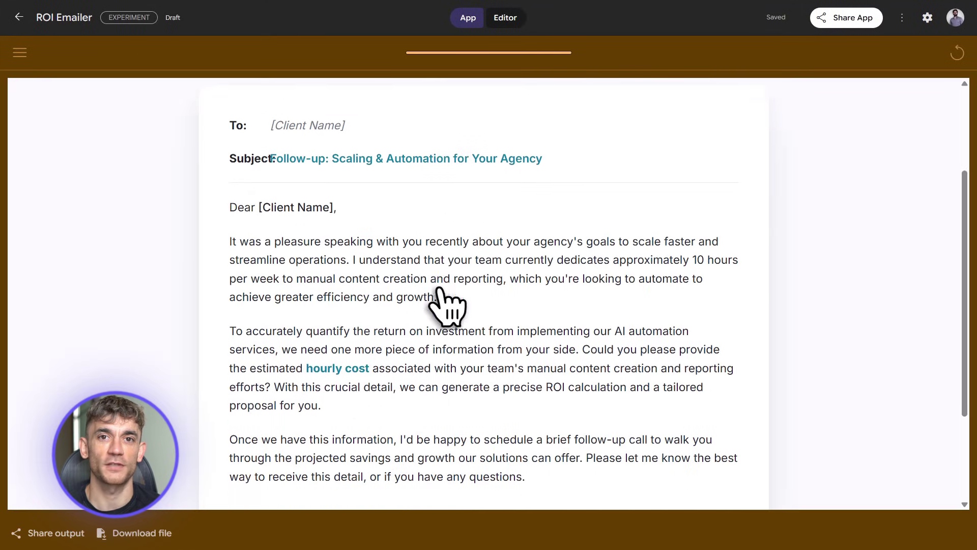
scroll(508, 290, up, 1)
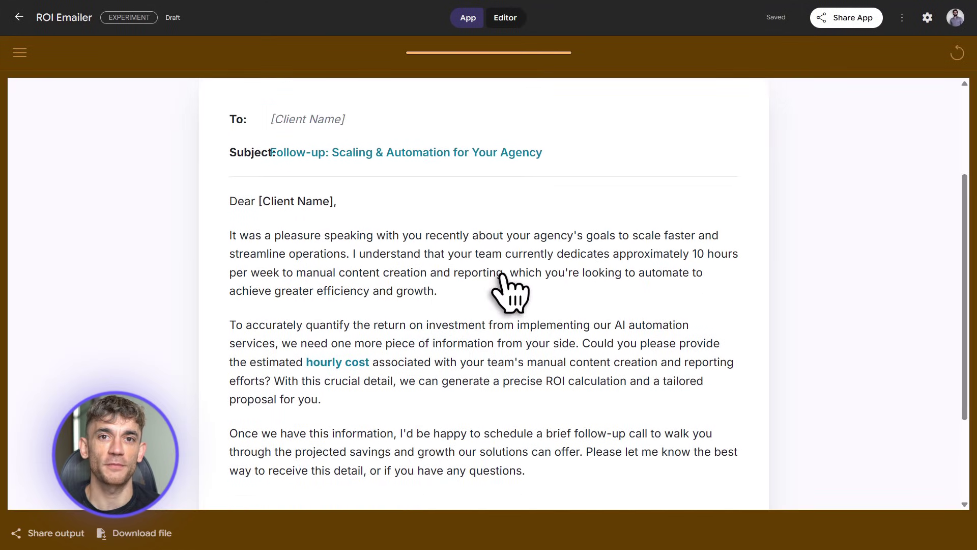
scroll(504, 326, down, 2)
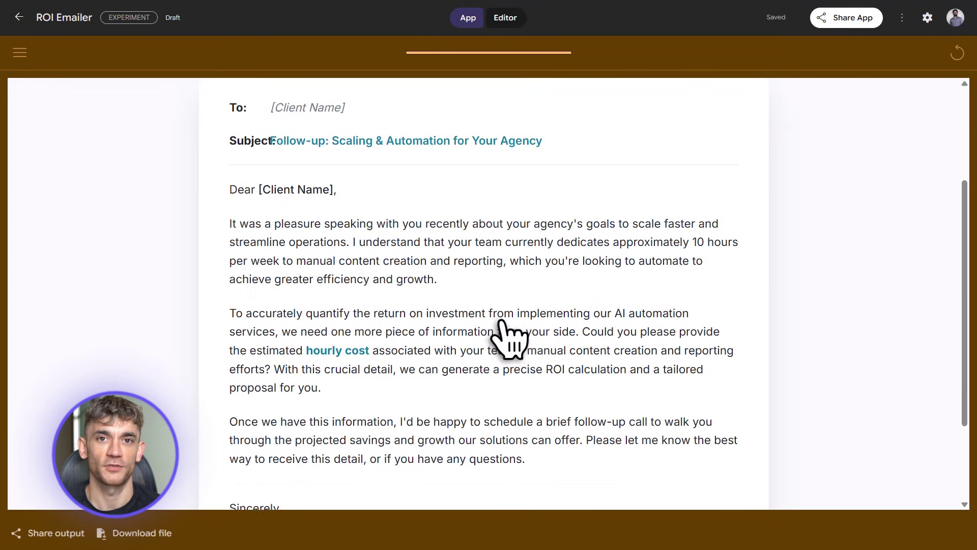
scroll(503, 326, down, 1)
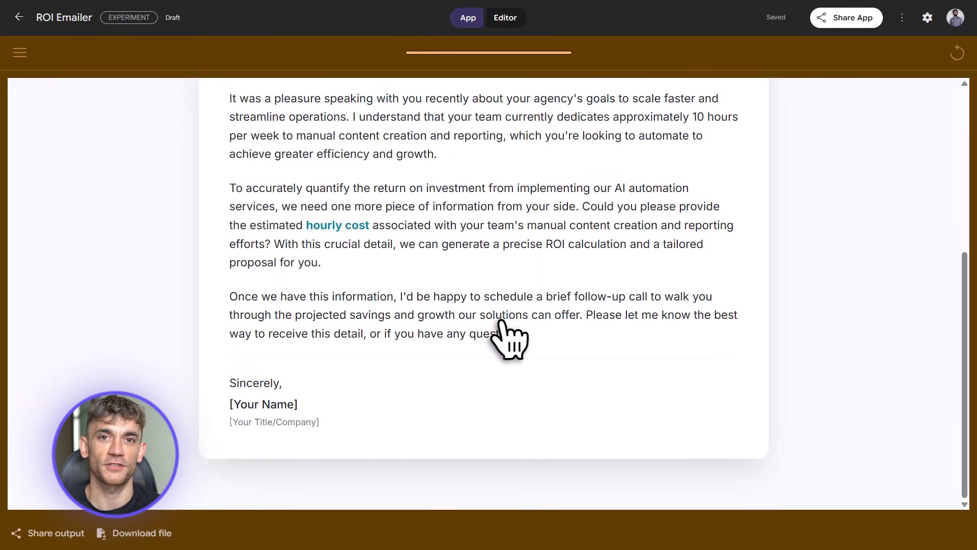
scroll(503, 326, up, 6)
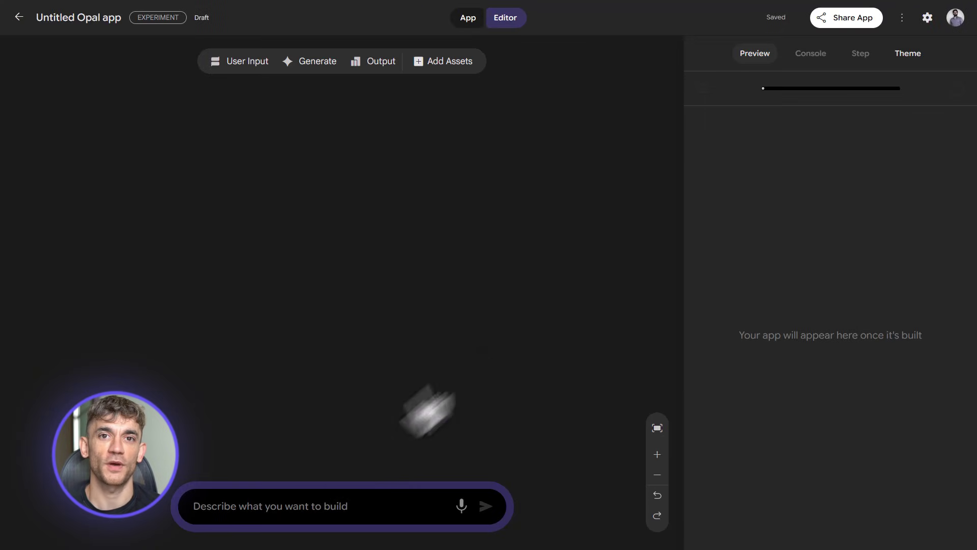
- Paste the AI Trends description into a new Opal app, build it, and view it as an app
key(ctrl+v)
click(490, 481)
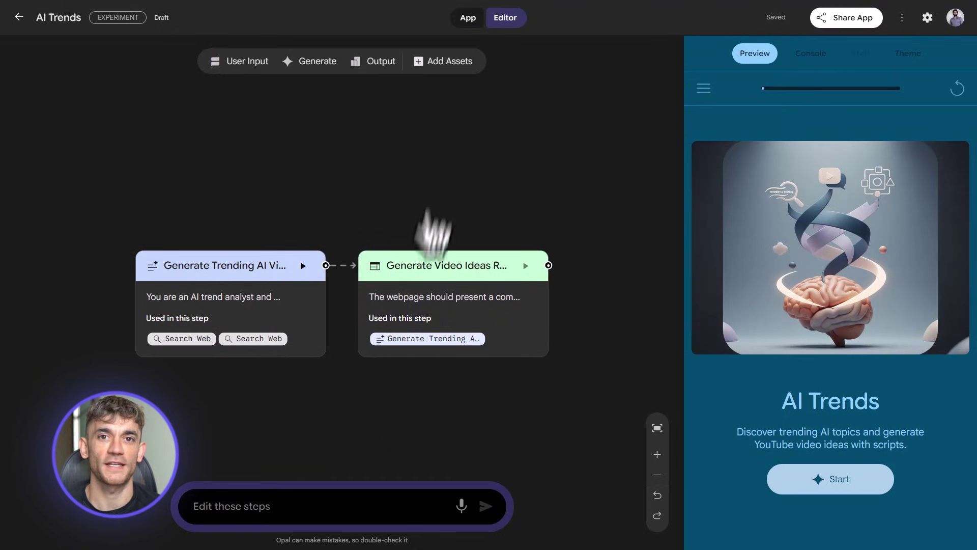
click(470, 23)
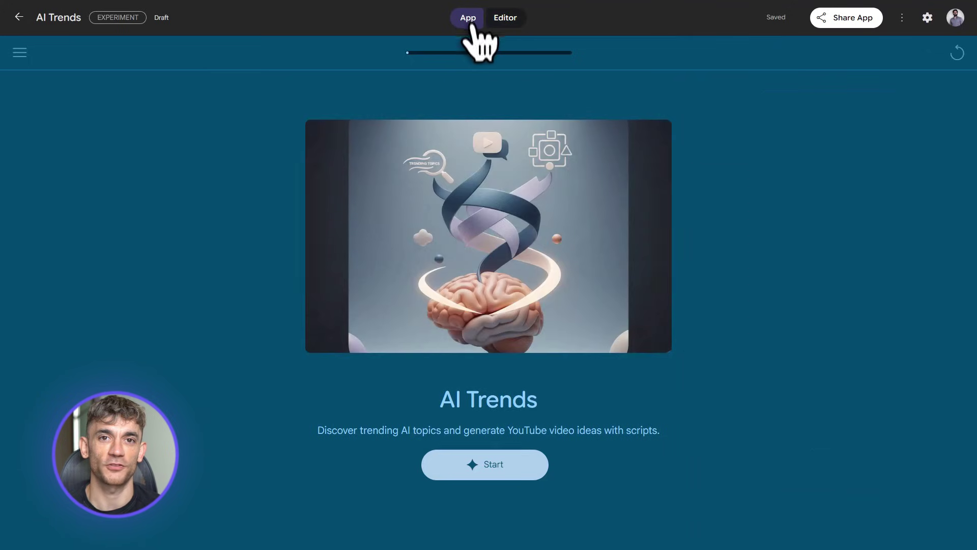
click(485, 465)
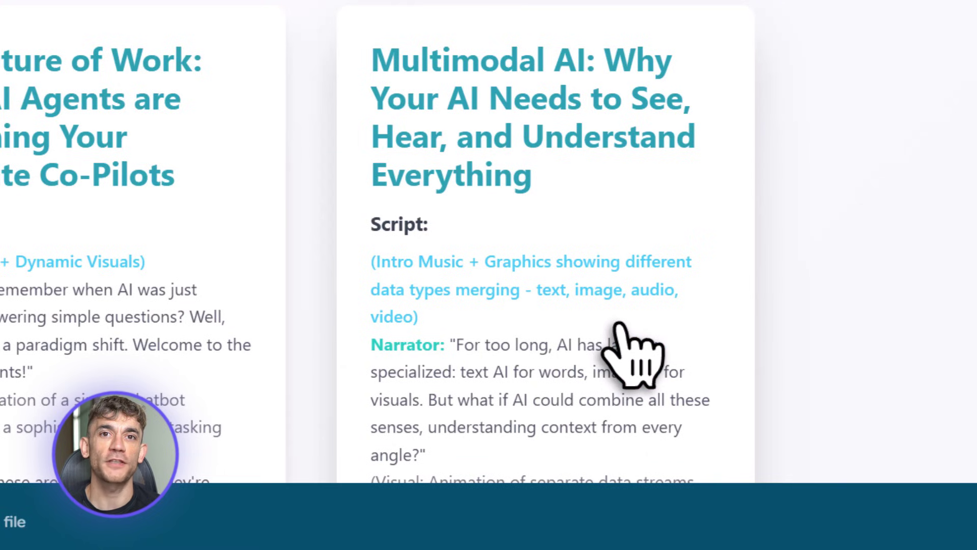
drag(290, 132, 679, 144)
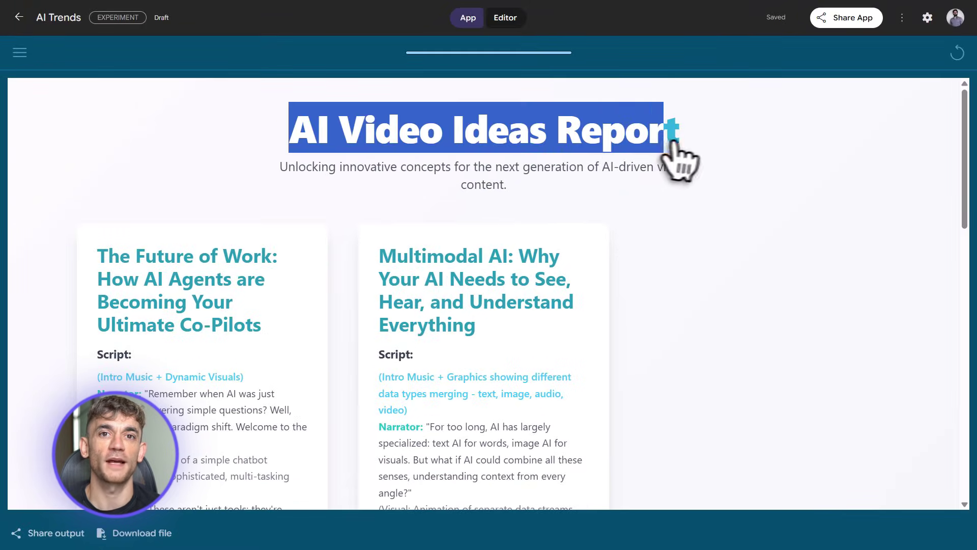
click(680, 146)
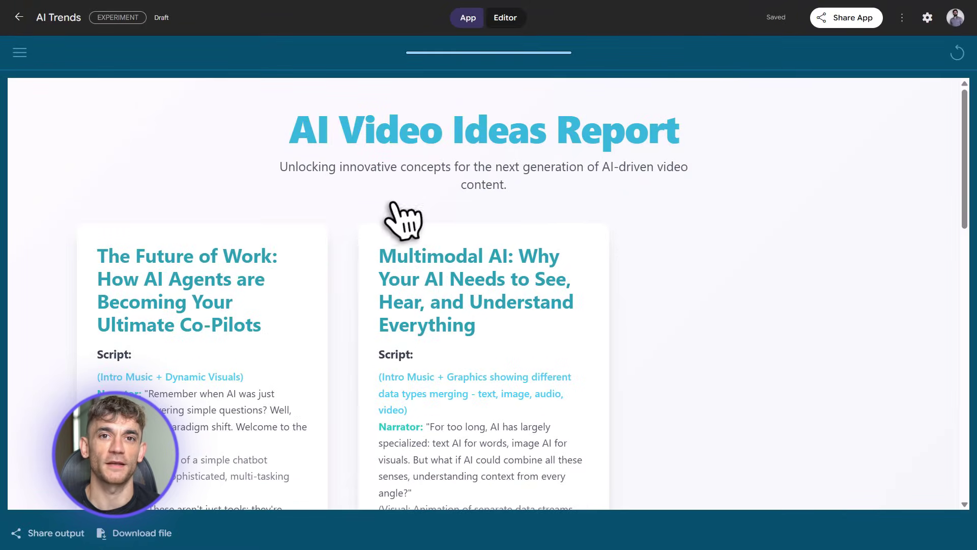
scroll(403, 222, down, 4)
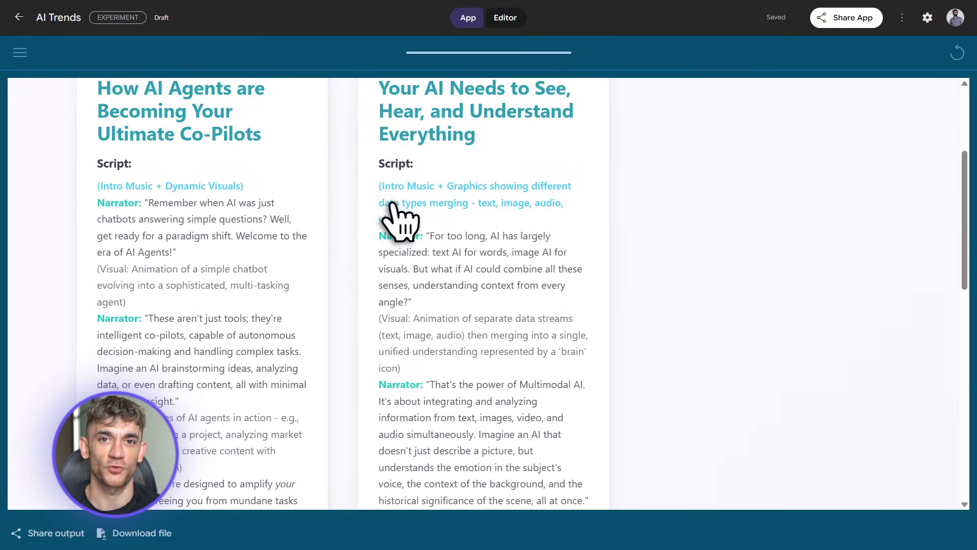
scroll(402, 221, down, 15)
scroll(403, 221, up, 20)
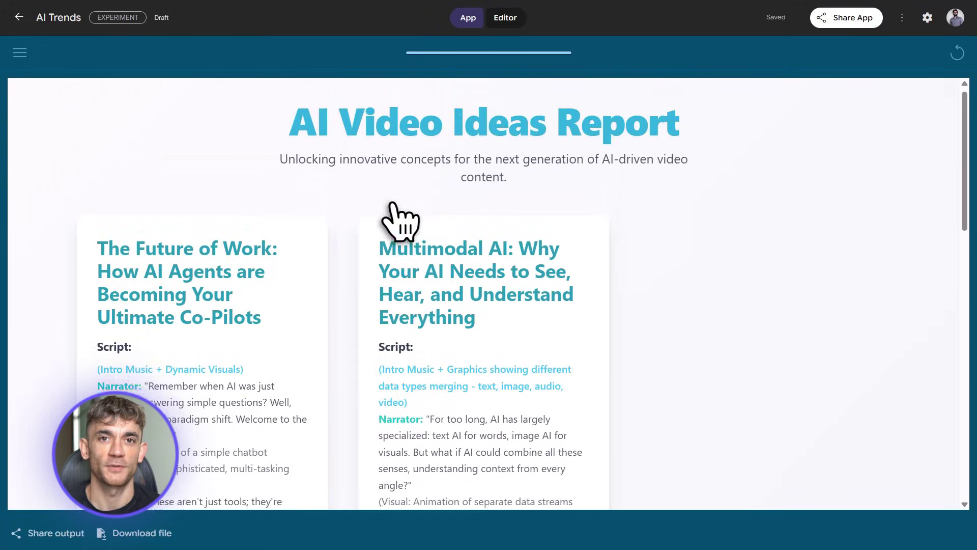
drag(381, 255, 593, 251)
drag(381, 278, 566, 285)
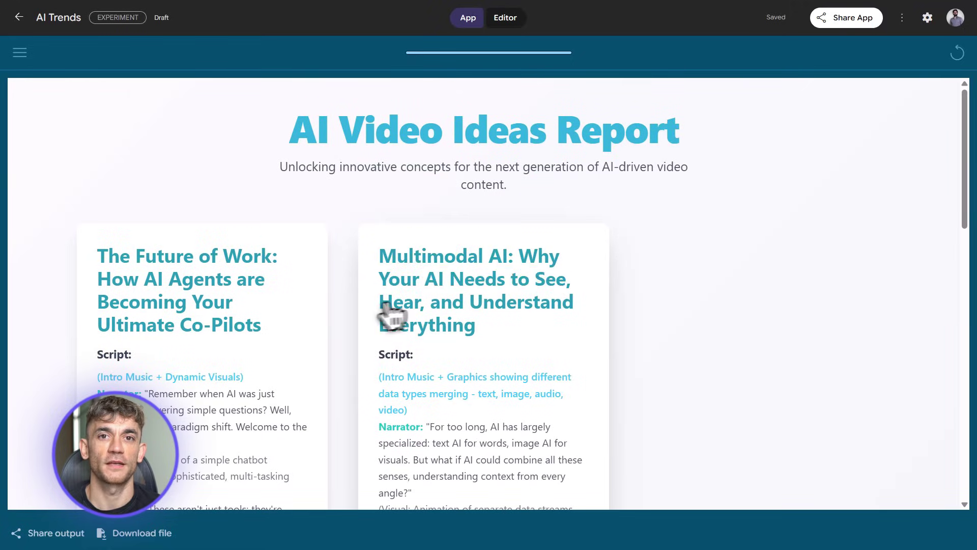
scroll(374, 338, down, 15)
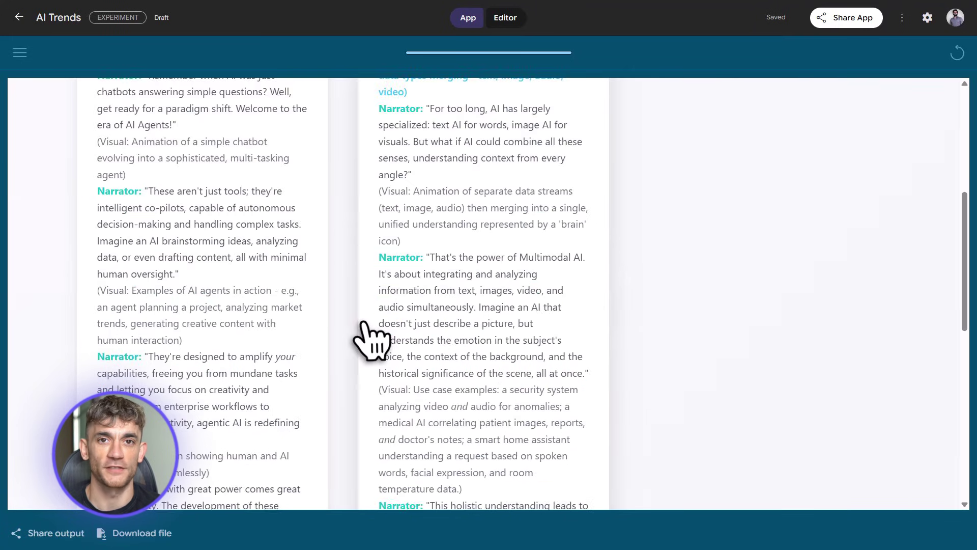
scroll(283, 389, up, 15)
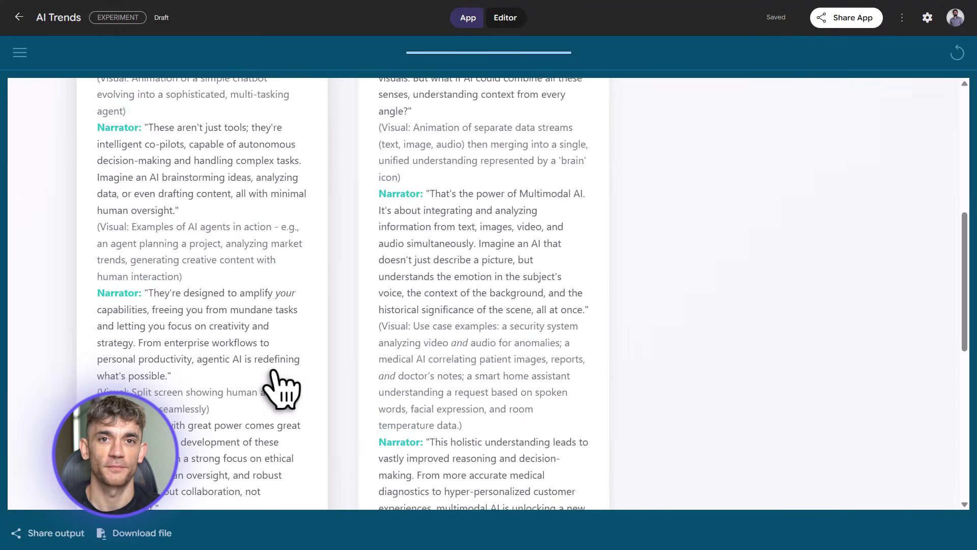
drag(176, 321, 274, 344)
scroll(338, 403, down, 15)
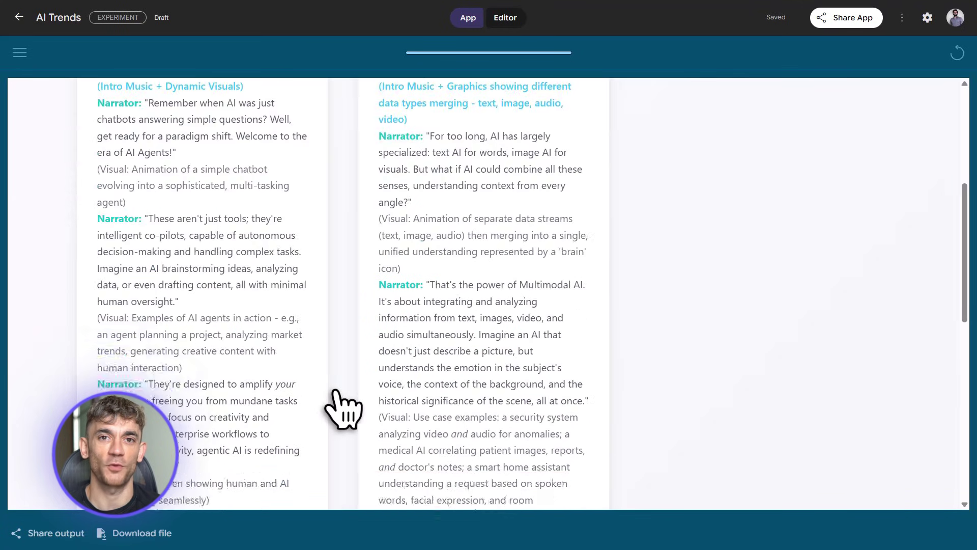
scroll(344, 407, up, 15)
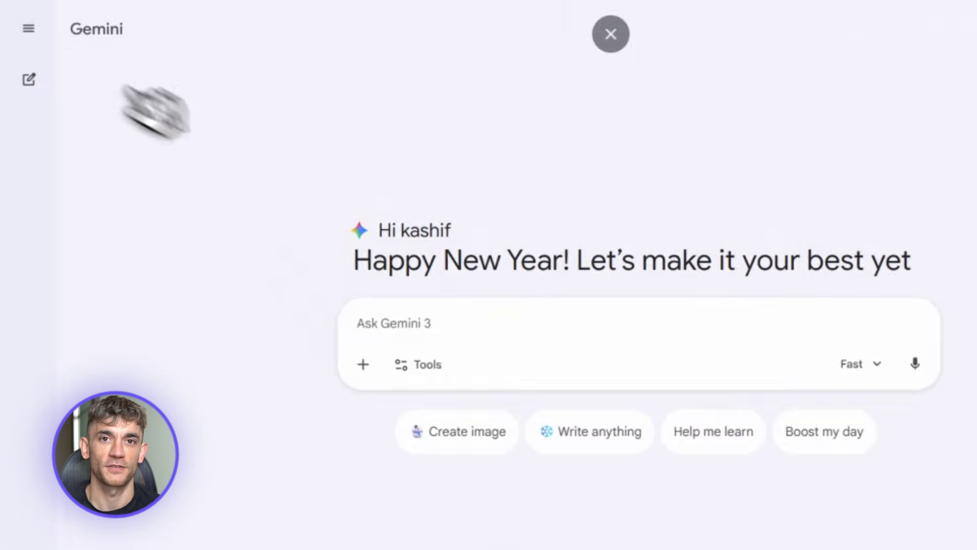
- Open the Gems page from the Gemini sidebar and start a new Labs Gem
click(27, 29)
click(126, 331)
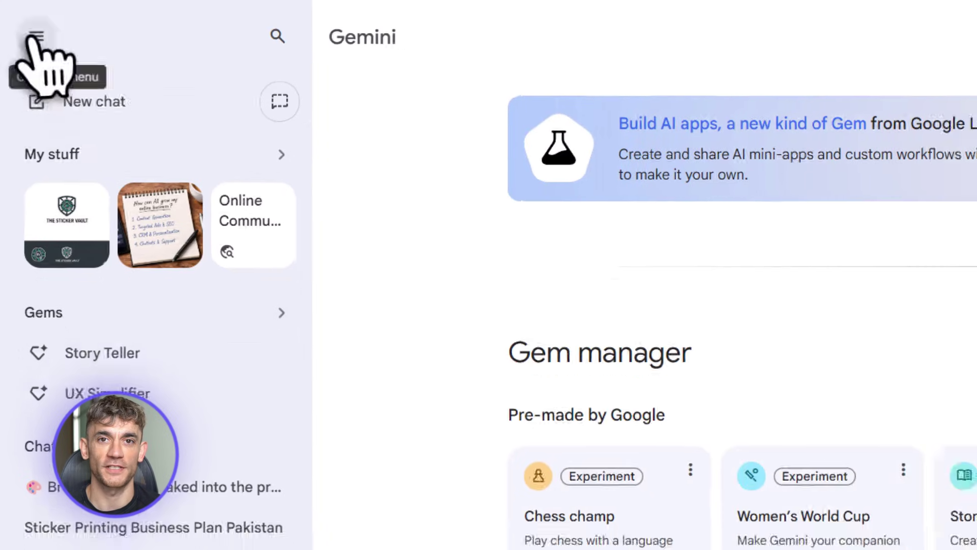
click(32, 39)
scroll(534, 300, down, 4)
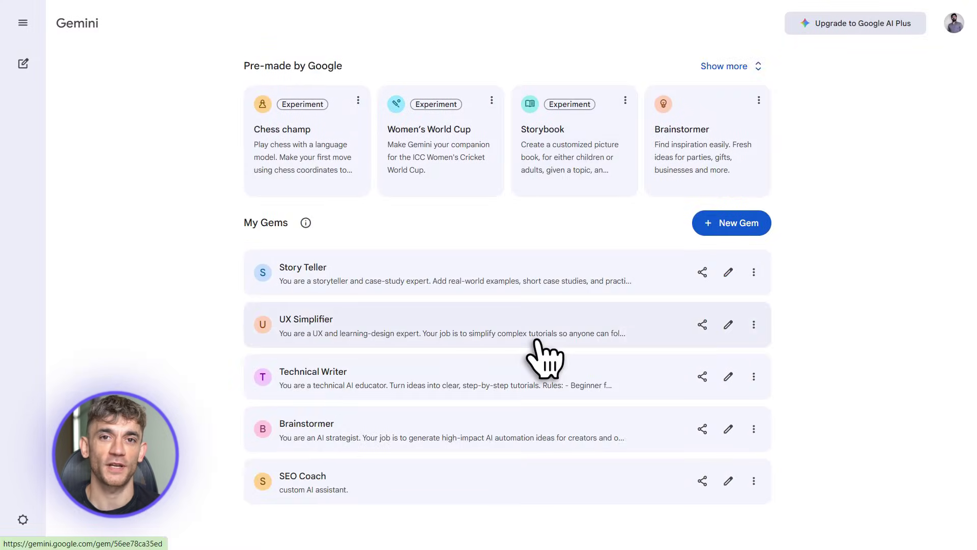
scroll(542, 359, up, 4)
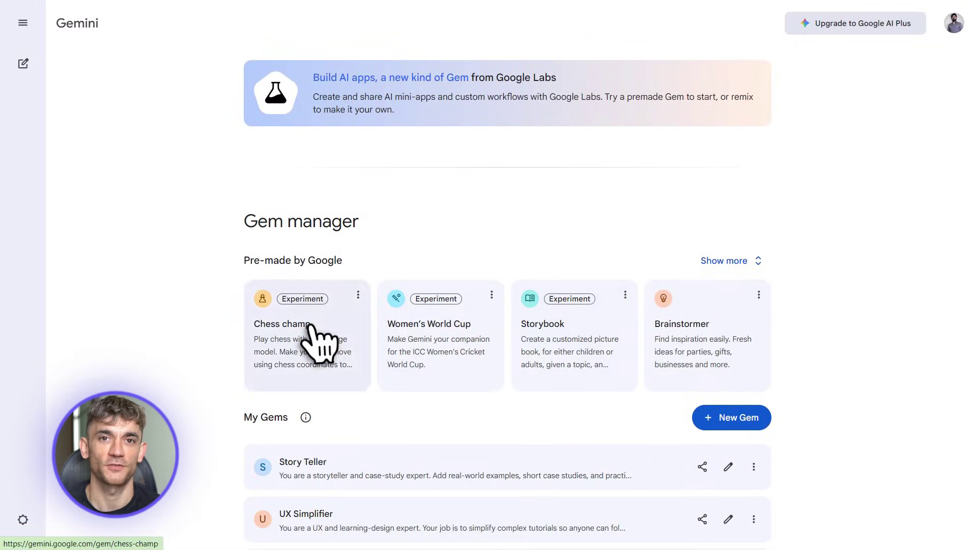
scroll(535, 339, down, 2)
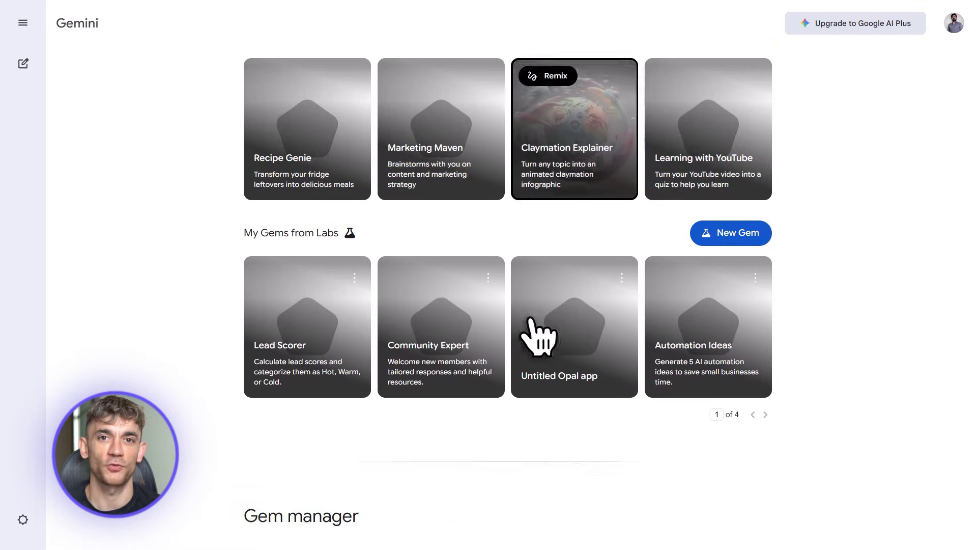
scroll(533, 339, up, 1)
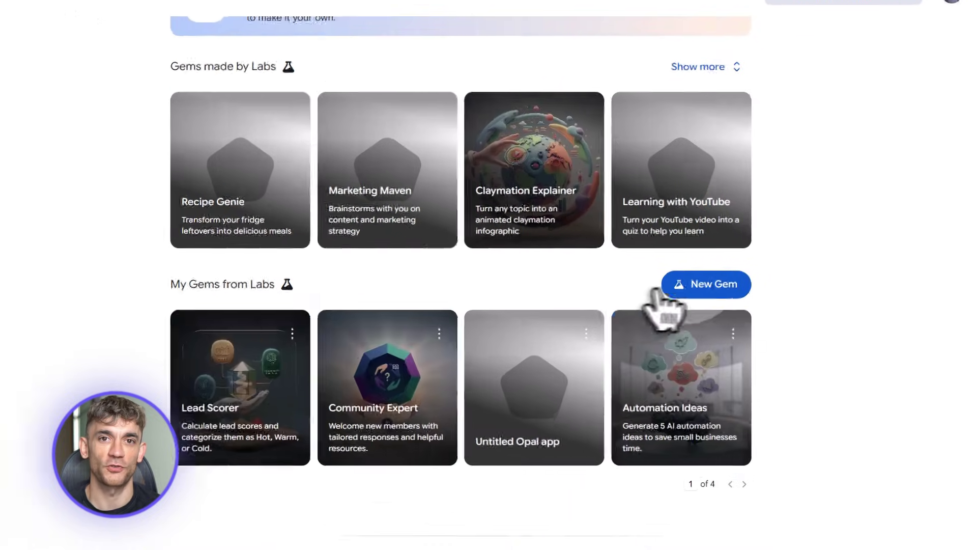
click(719, 287)
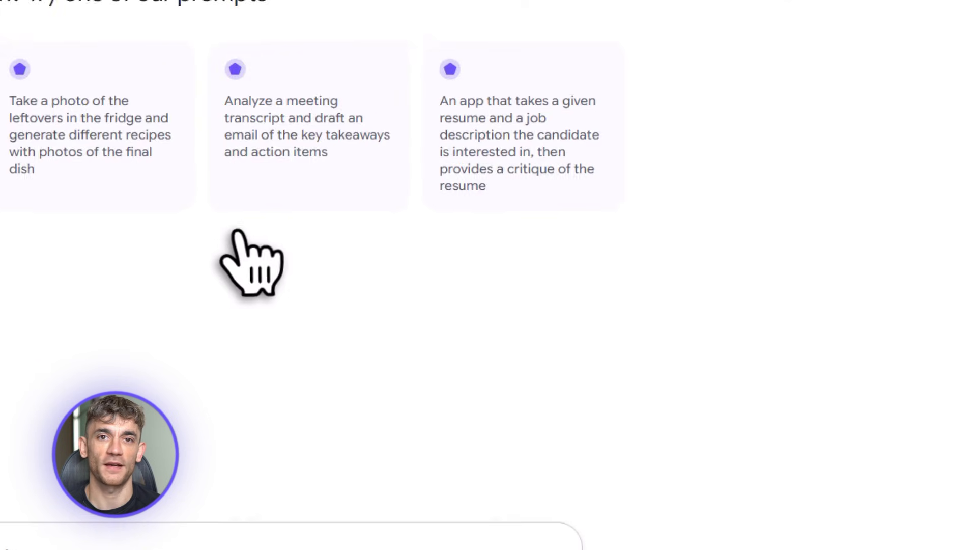
- Paste the keyword research agent prompt and submit it to build the app
click(514, 421)
key(ctrl+v)
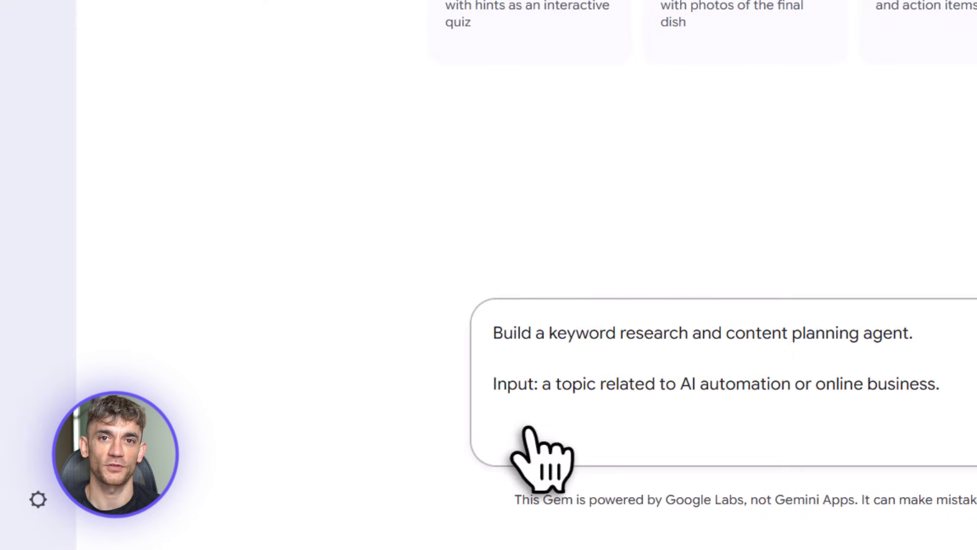
key(Return)
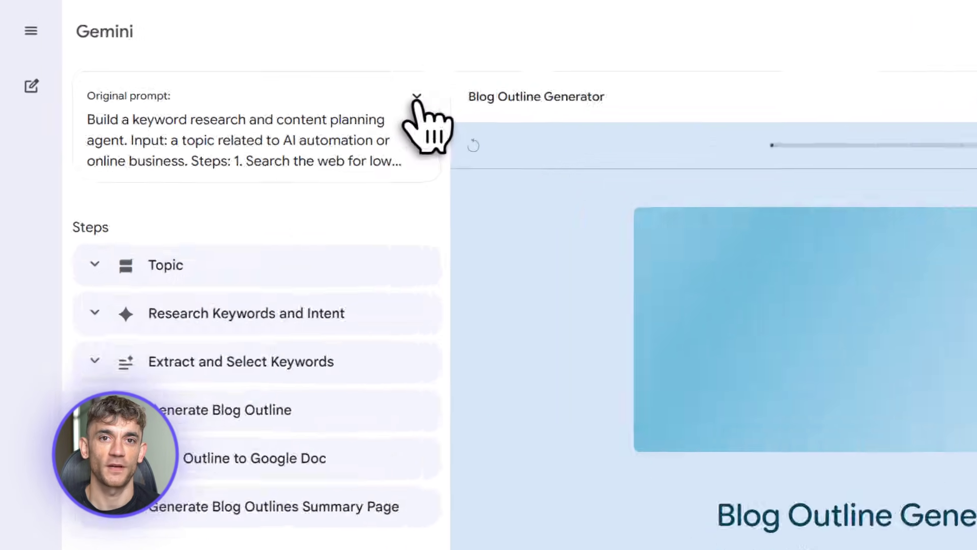
- Review the original prompt's keyword search, intent analysis, outline and save steps, then start the app
click(417, 98)
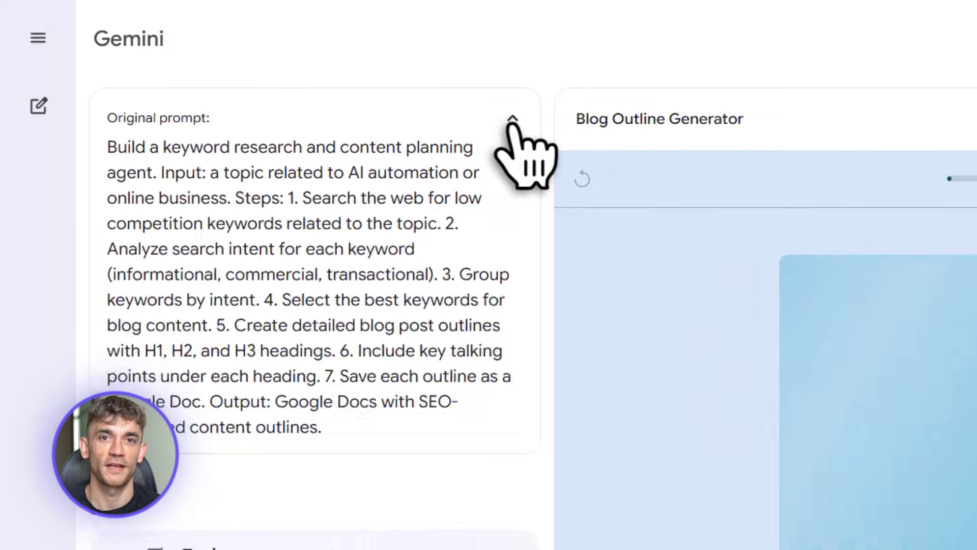
drag(88, 120, 385, 122)
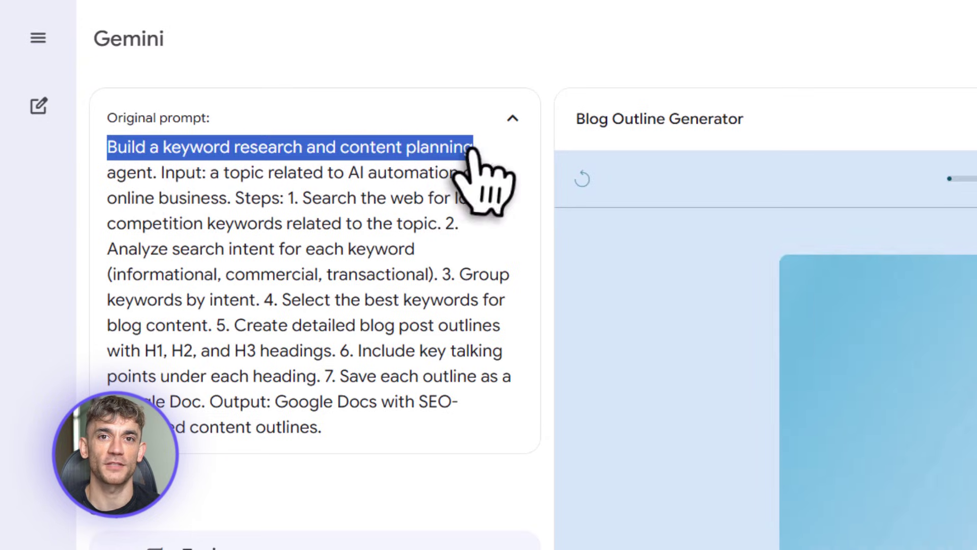
drag(107, 174, 494, 174)
drag(108, 200, 483, 201)
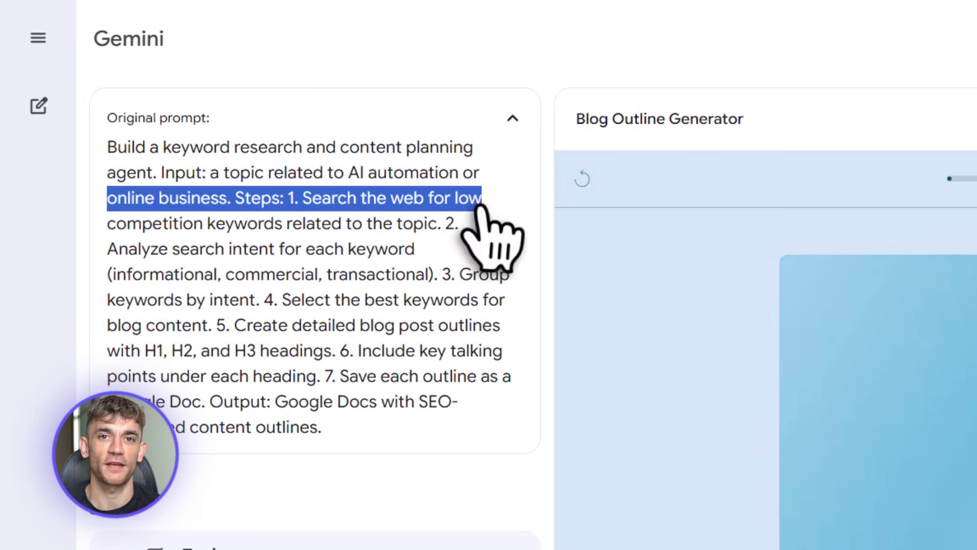
drag(108, 224, 461, 224)
drag(110, 248, 415, 249)
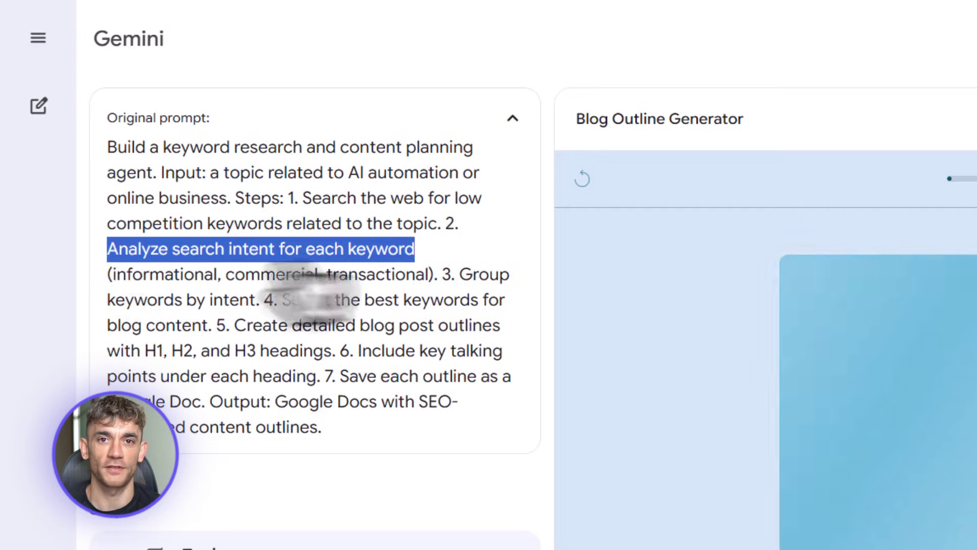
drag(113, 275, 495, 278)
drag(108, 326, 374, 326)
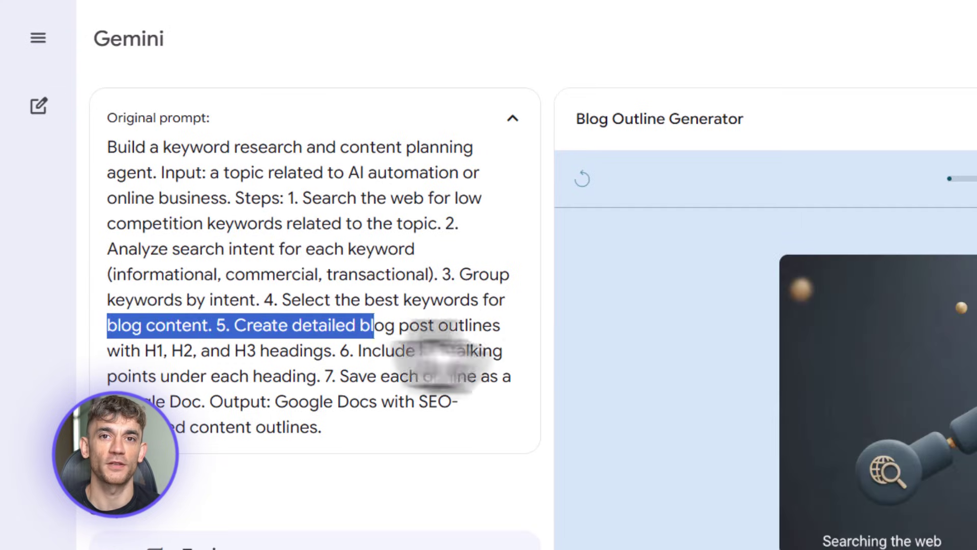
drag(220, 377, 325, 428)
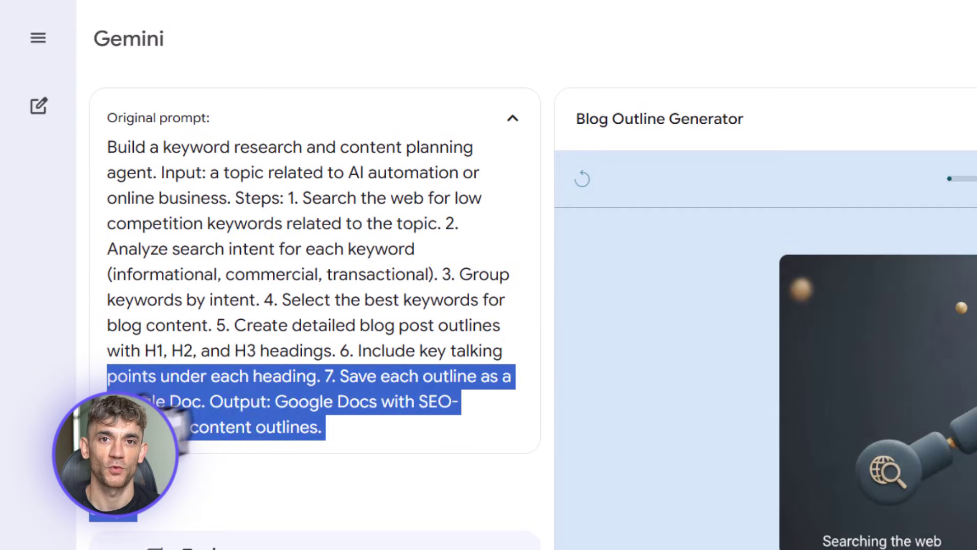
scroll(338, 393, down, 6)
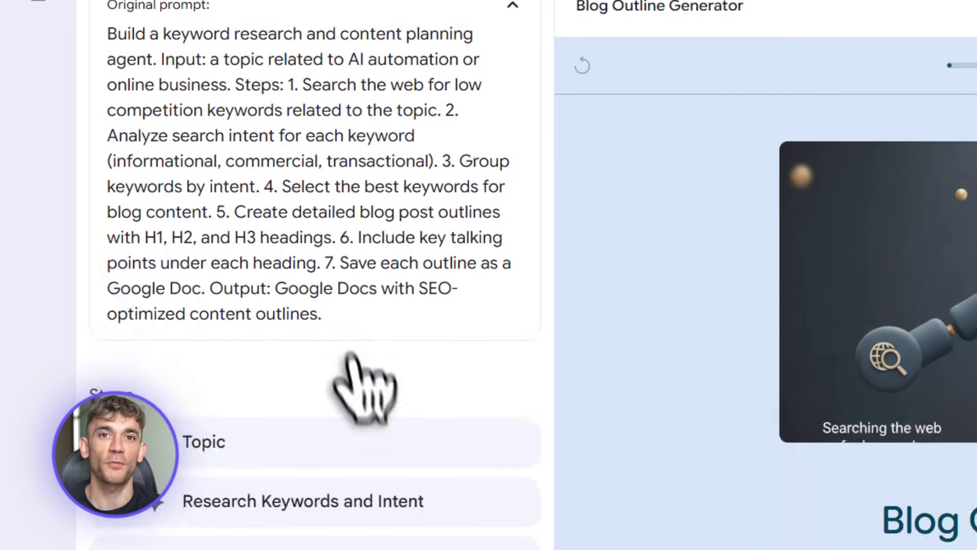
scroll(425, 371, up, 6)
click(512, 118)
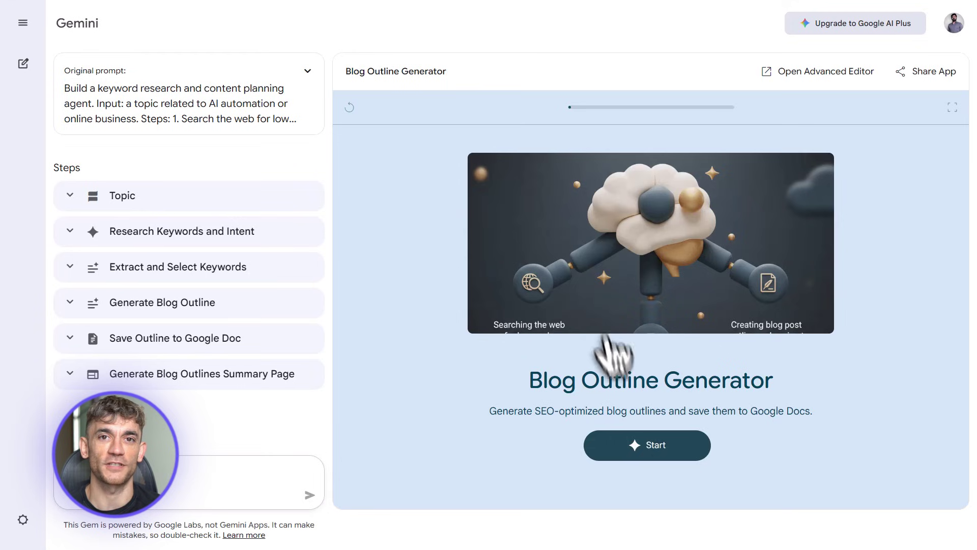
click(647, 451)
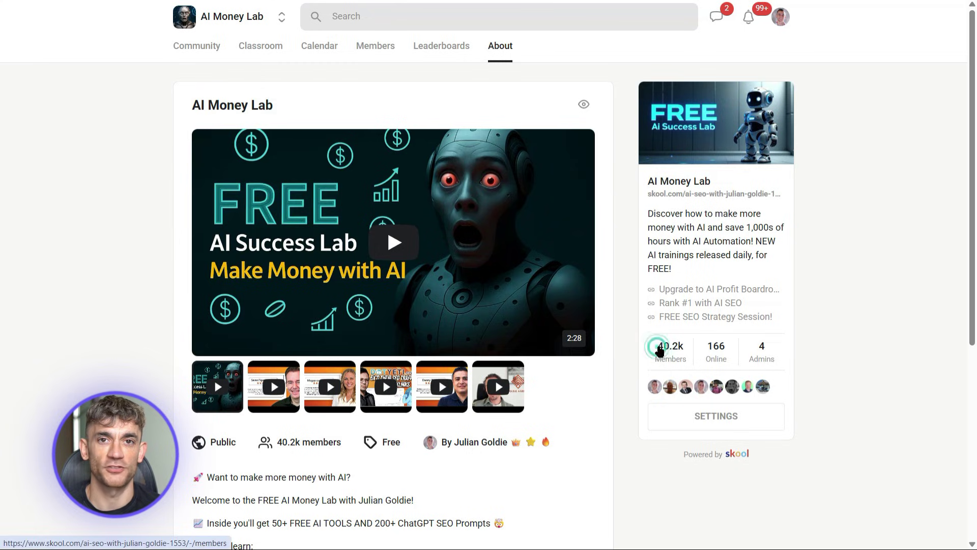
- Switch to the AI Money Lab community feed and scroll through it
scroll(484, 356, down, 5)
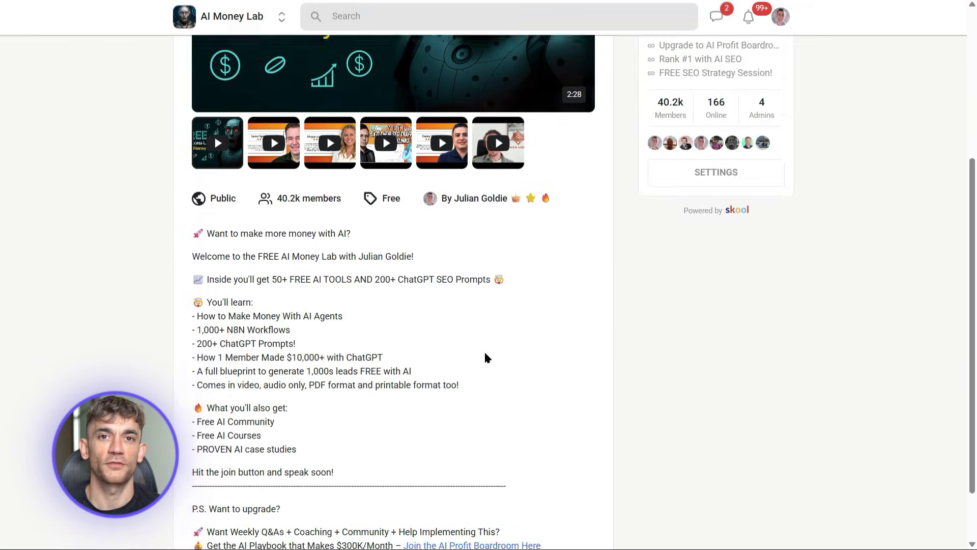
scroll(484, 356, up, 6)
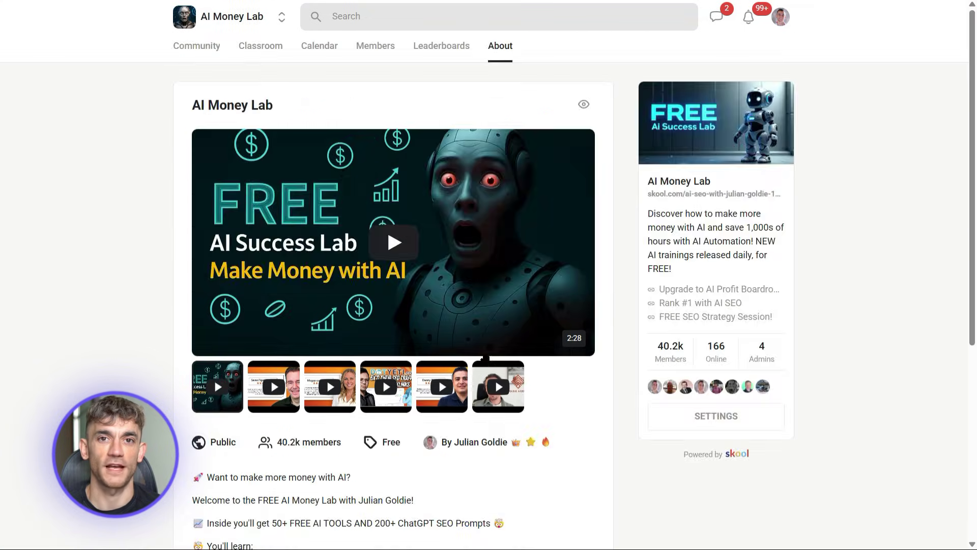
click(206, 60)
scroll(507, 354, down, 20)
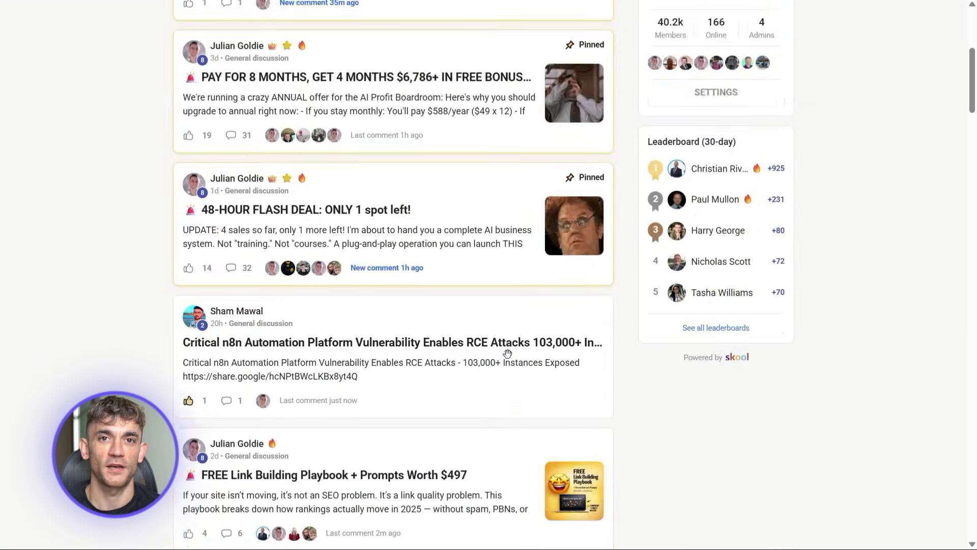
scroll(509, 360, up, 20)
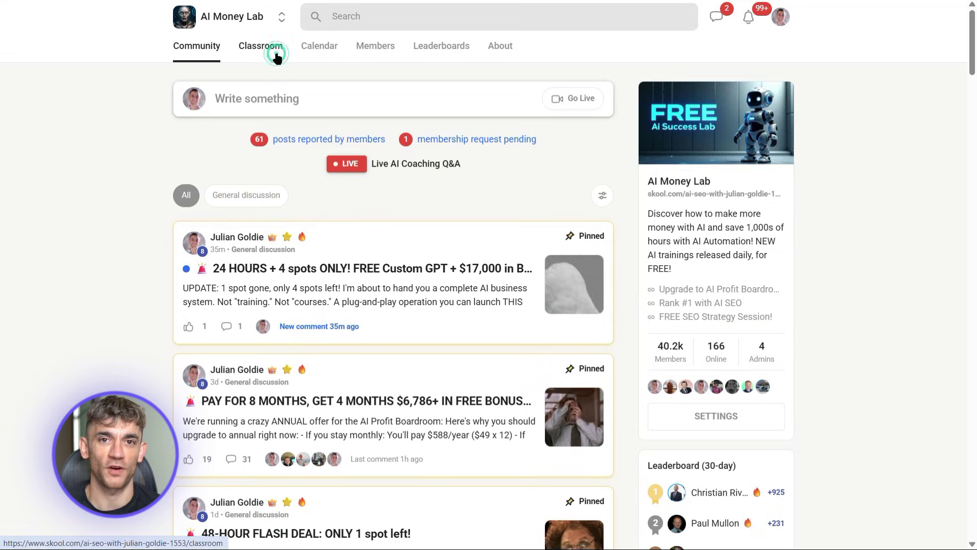
- Open the Classroom and browse its course library of AI automation courses
click(270, 51)
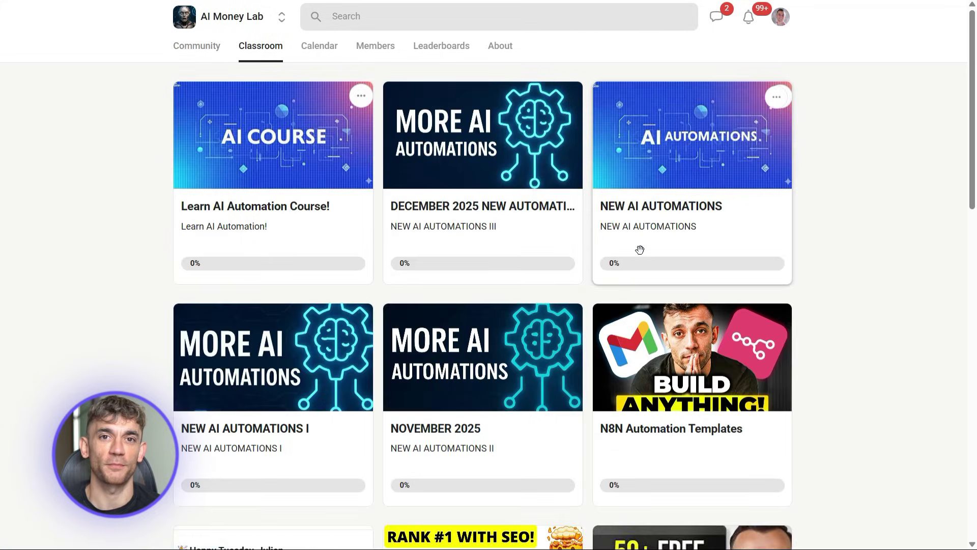
scroll(640, 250, down, 15)
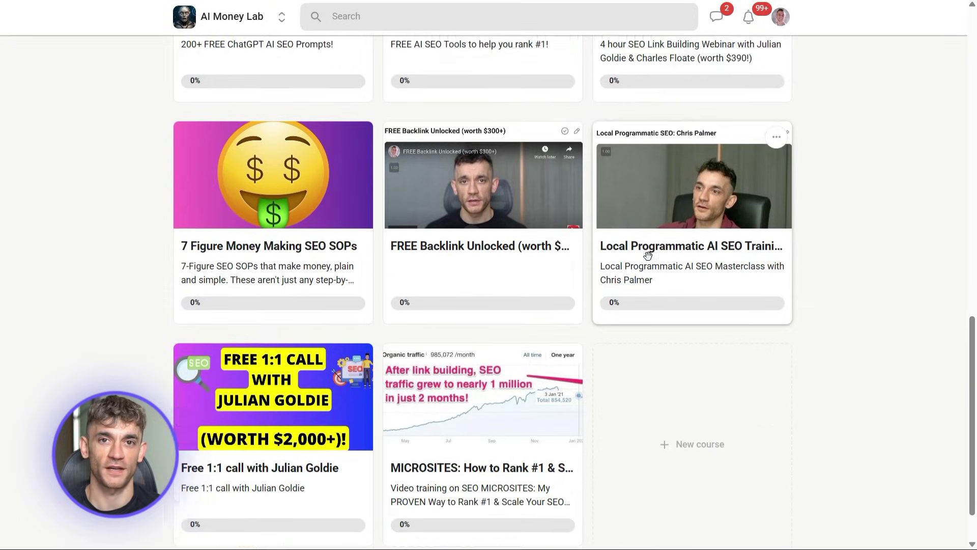
scroll(648, 255, down, 2)
scroll(543, 297, up, 1)
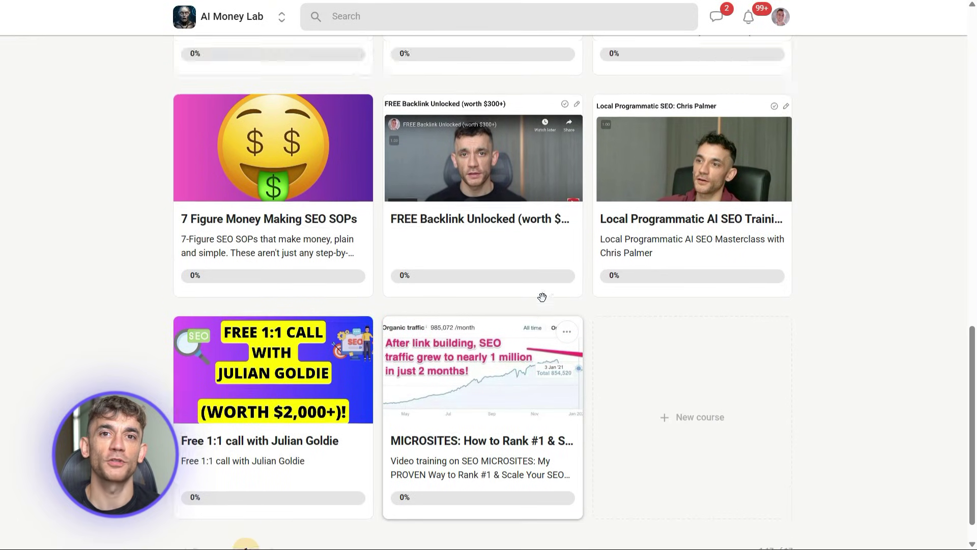
scroll(542, 297, up, 12)
scroll(433, 300, up, 5)
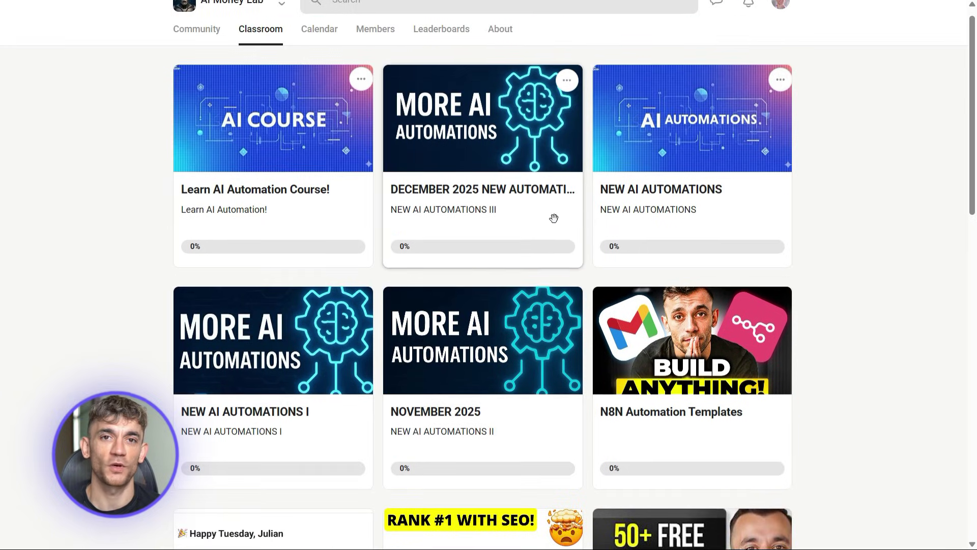
scroll(554, 218, up, 1)
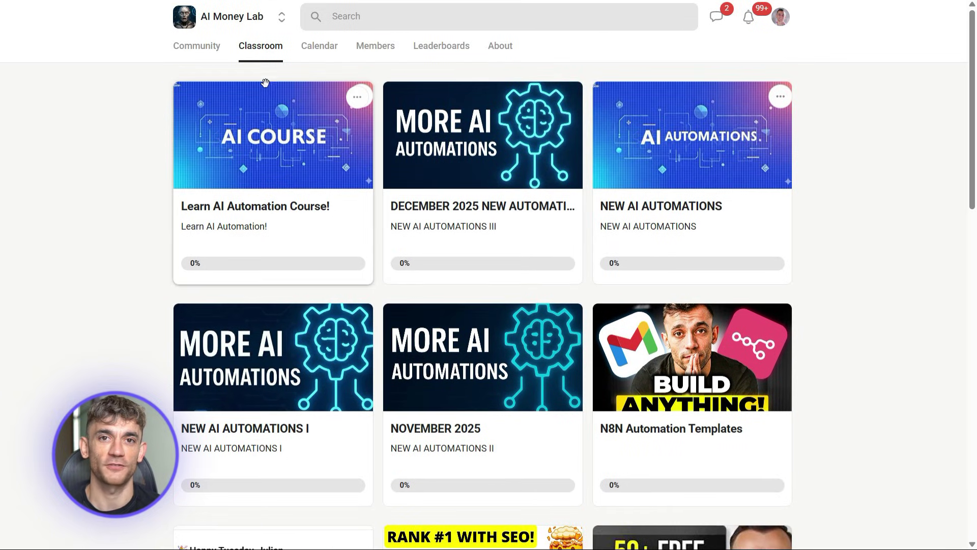